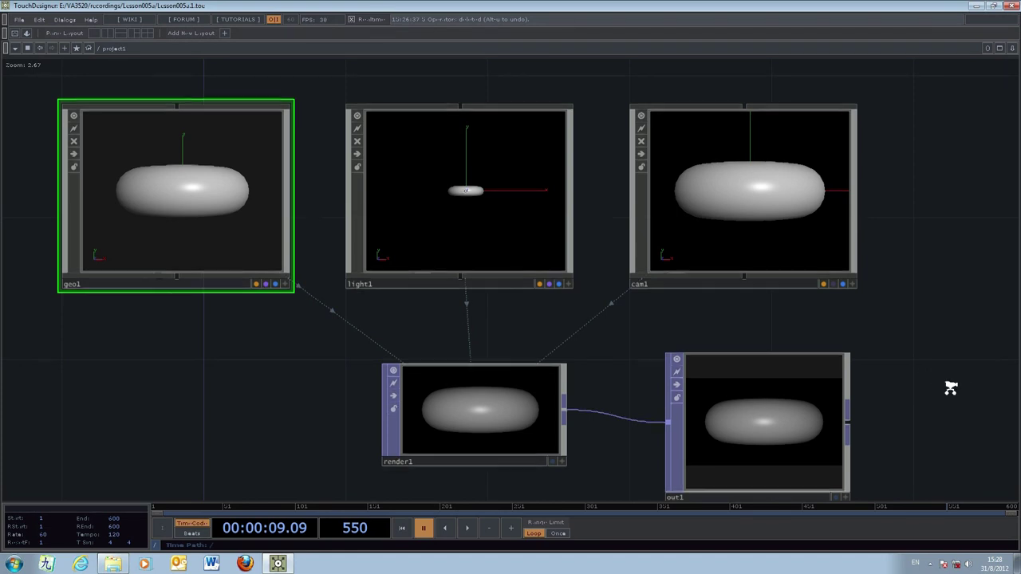
# - Zoom out and pan the network to frame geo1, light1, cam1, render1 and out1
pyautogui.scroll(-3, 950, 387)
pyautogui.moveTo(959, 386); pyautogui.dragTo(723, 413)
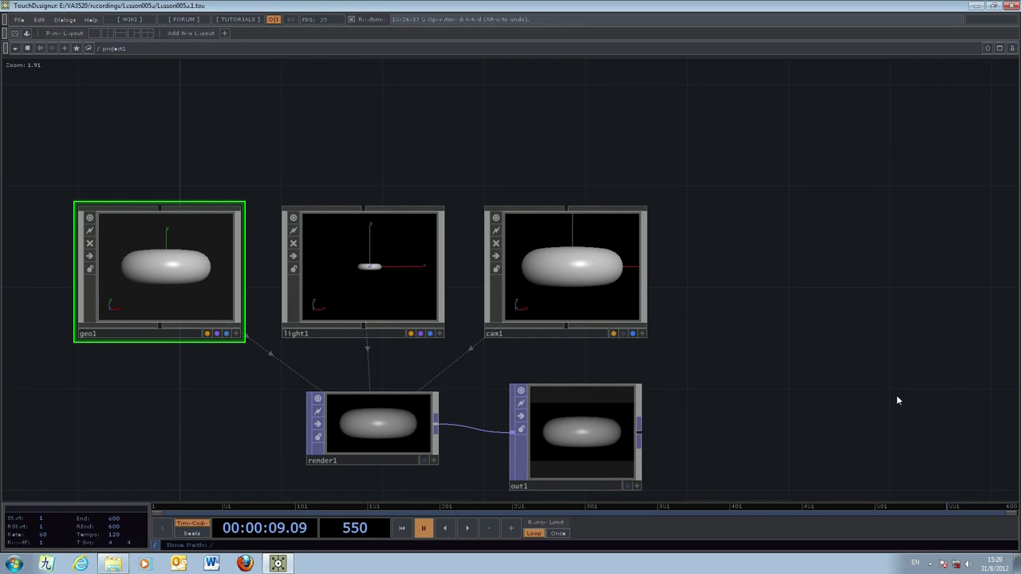
pyautogui.moveTo(896, 396); pyautogui.dragTo(870, 388)
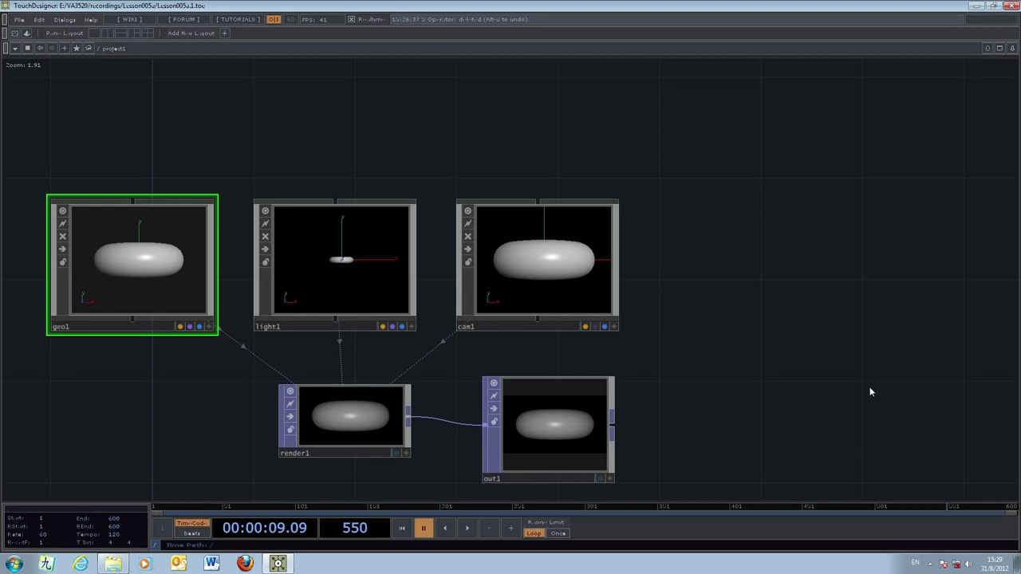
pyautogui.scroll(-3, 889, 380)
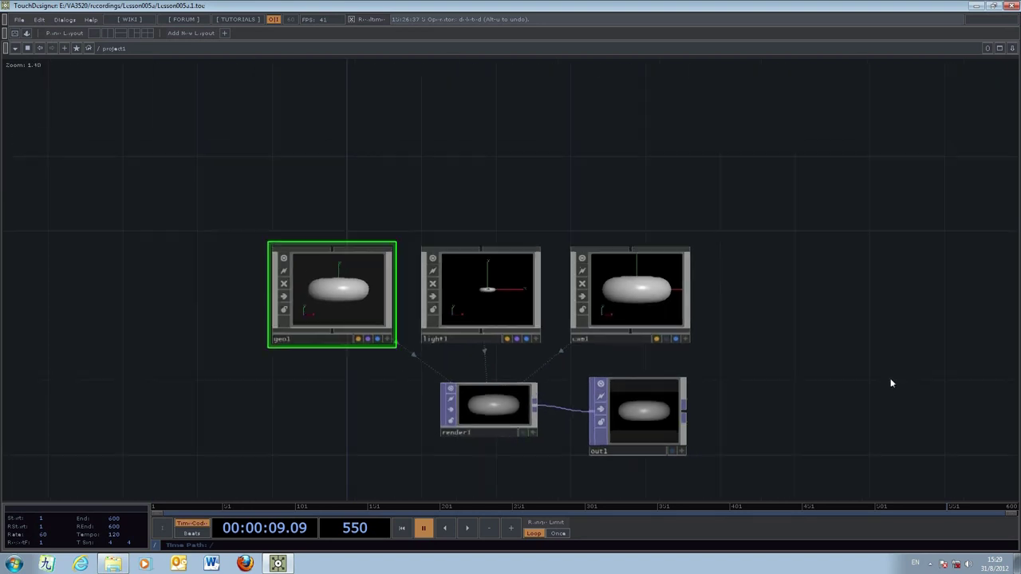
pyautogui.moveTo(913, 378); pyautogui.dragTo(743, 402)
# - Create an Audio Stream CHOP, audiostream1, placed on the canvas above geo1
pyautogui.press('Tab')
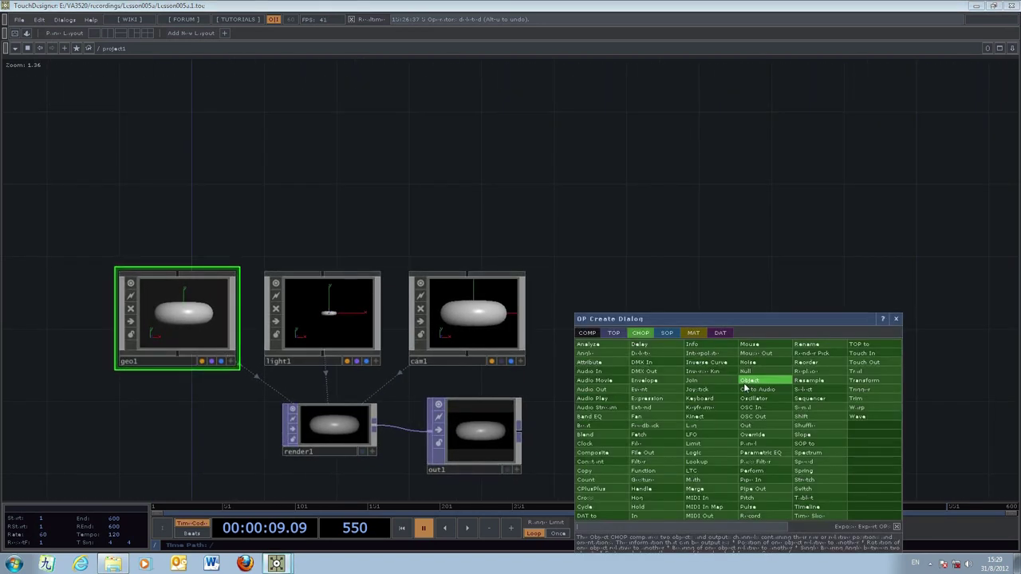
pyautogui.moveTo(792, 320); pyautogui.dragTo(800, 157)
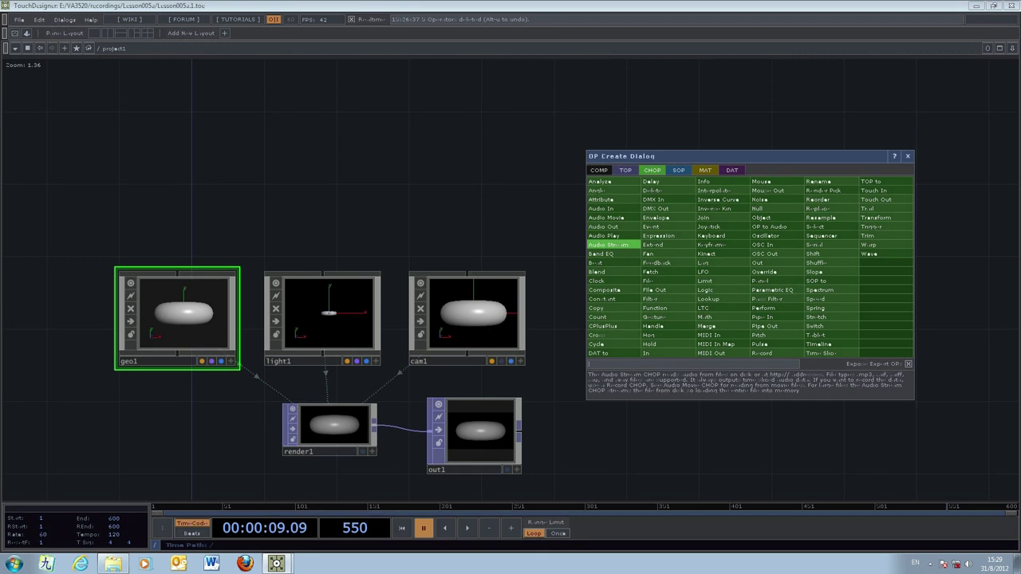
pyautogui.moveTo(725, 154); pyautogui.dragTo(760, 157)
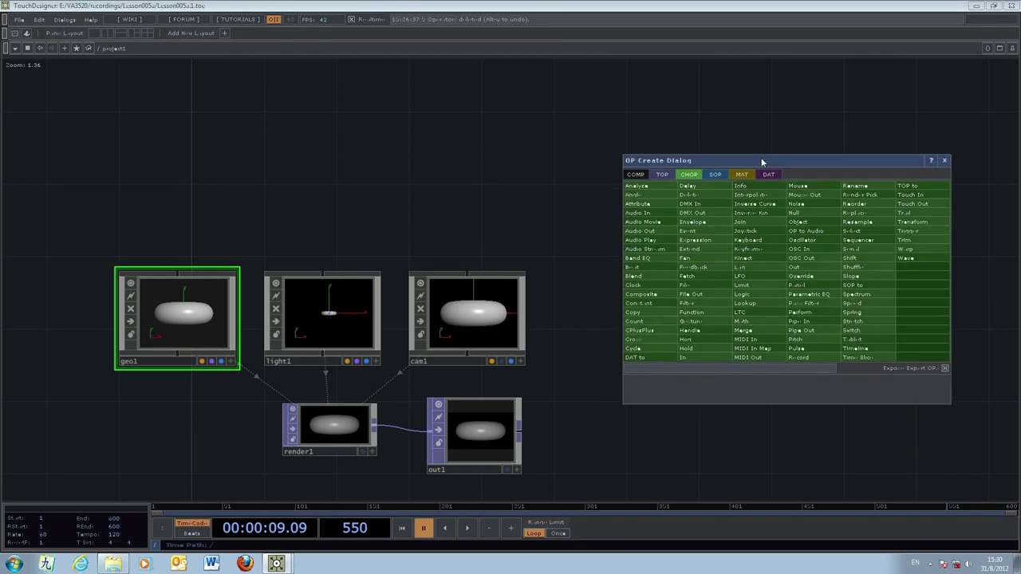
pyautogui.click(662, 249)
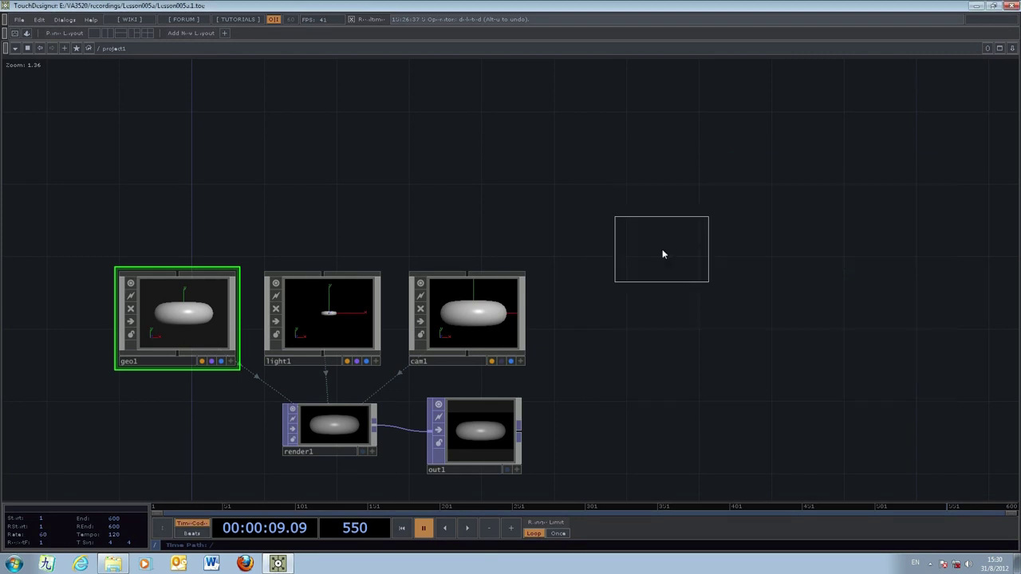
pyautogui.click(182, 168)
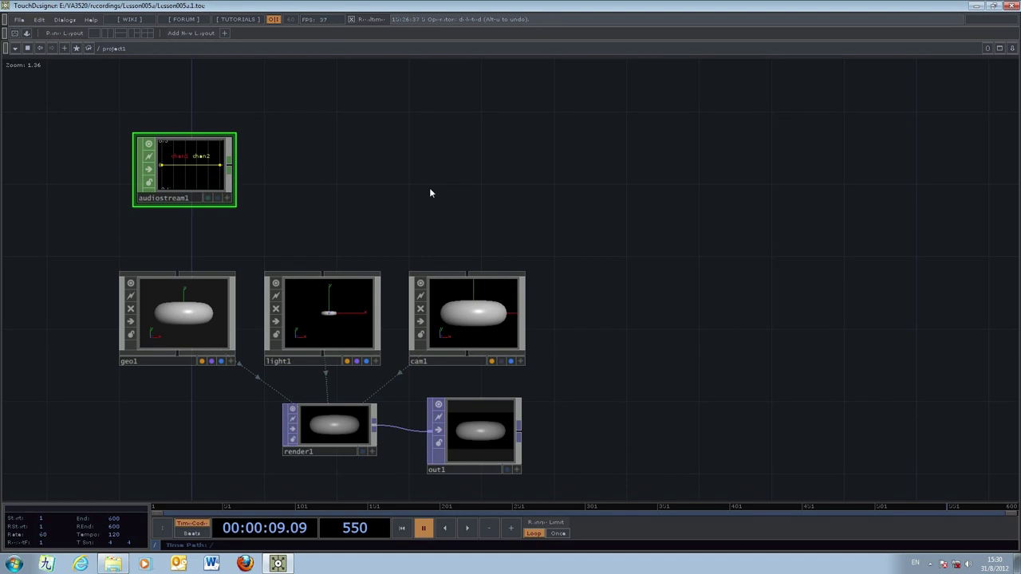
pyautogui.scroll(-2, 429, 188)
pyautogui.scroll(2, 456, 188)
pyautogui.moveTo(446, 182); pyautogui.dragTo(442, 219)
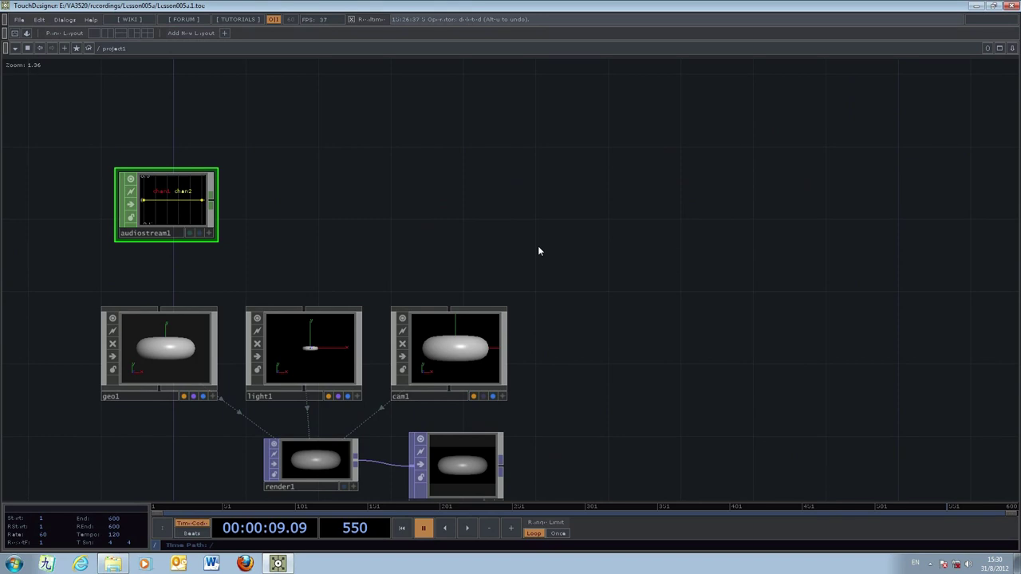
# - Load music_demo.mp3 into audiostream1's File parameter and start timeline playback
pyautogui.press('p')
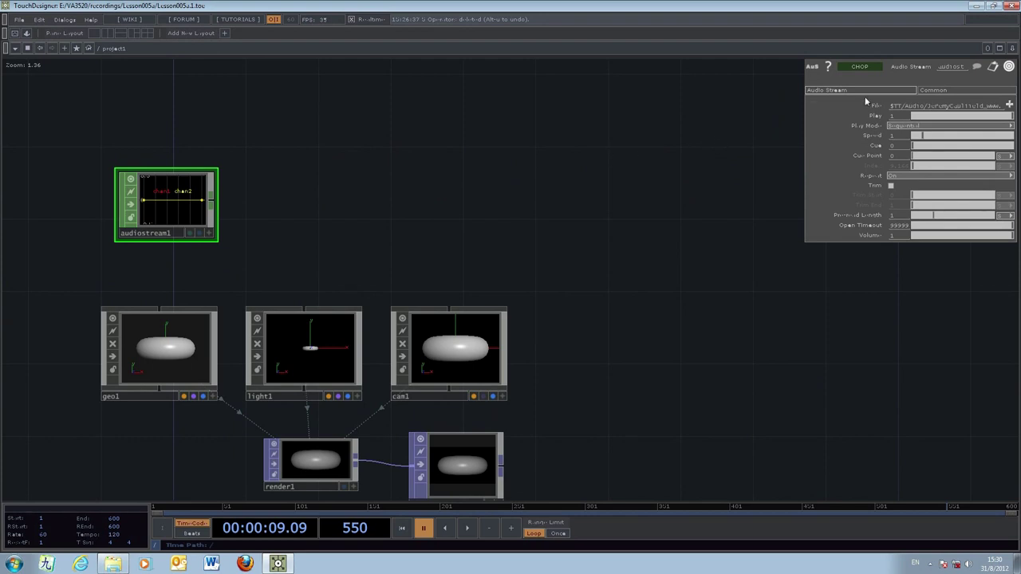
pyautogui.click(1009, 105)
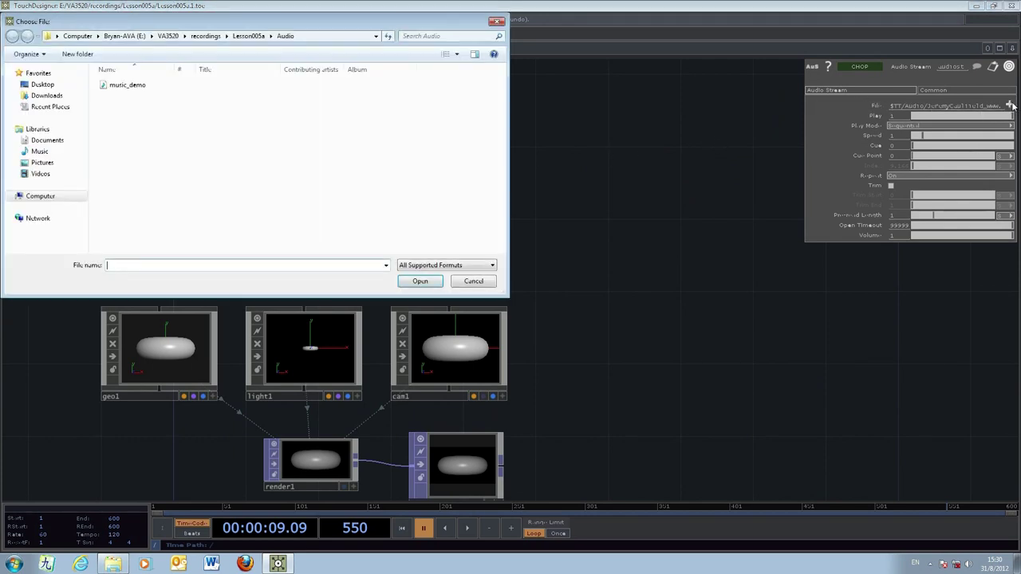
pyautogui.moveTo(375, 25); pyautogui.dragTo(655, 124)
pyautogui.click(390, 188)
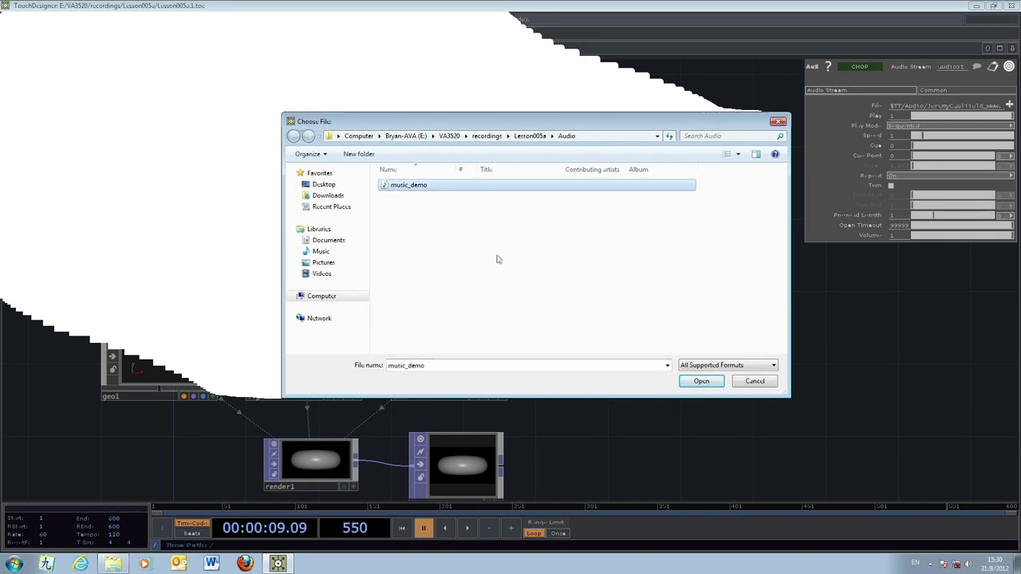
pyautogui.click(701, 382)
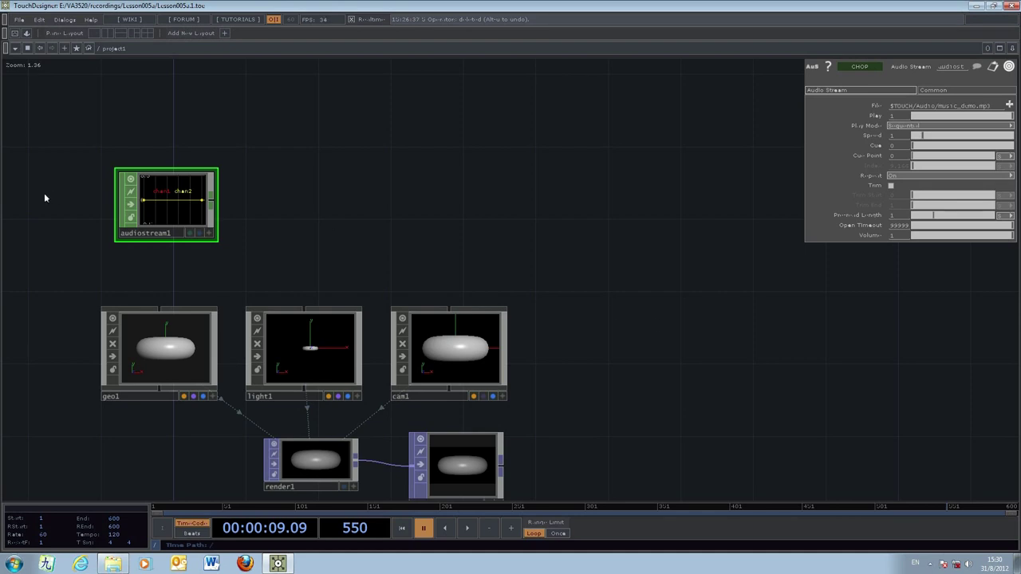
pyautogui.click(468, 528)
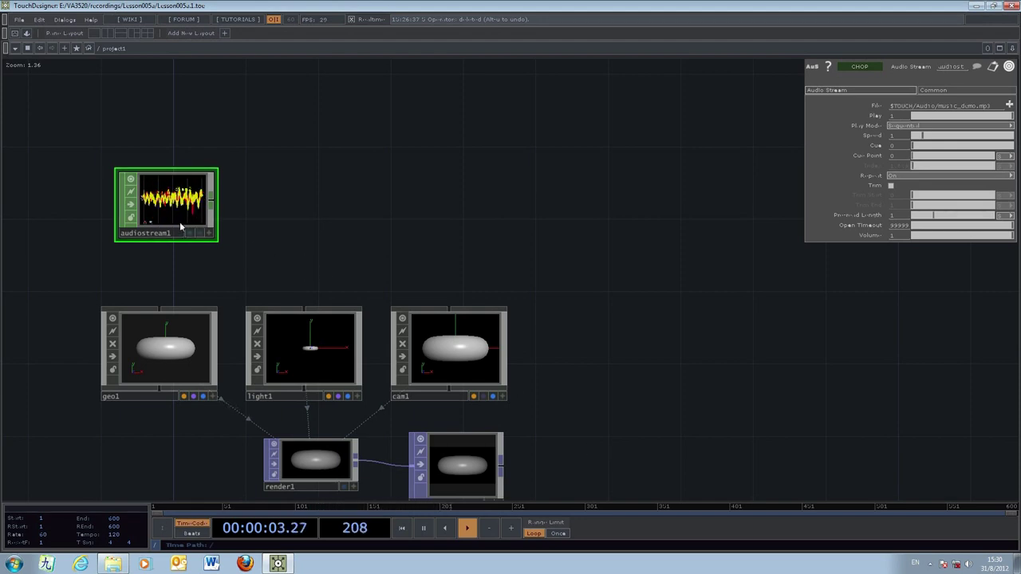
pyautogui.scroll(2, 288, 254)
pyautogui.moveTo(287, 255); pyautogui.dragTo(424, 327)
pyautogui.scroll(2, 425, 326)
pyautogui.scroll(1, 424, 326)
pyautogui.moveTo(410, 285); pyautogui.dragTo(392, 333)
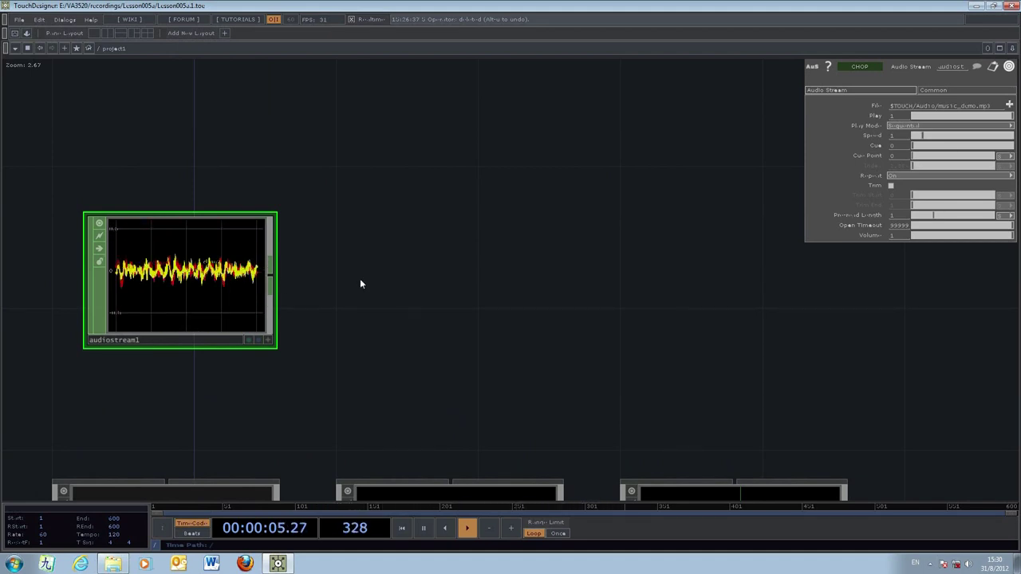
pyautogui.scroll(-3, 363, 284)
pyautogui.moveTo(557, 393); pyautogui.dragTo(483, 380)
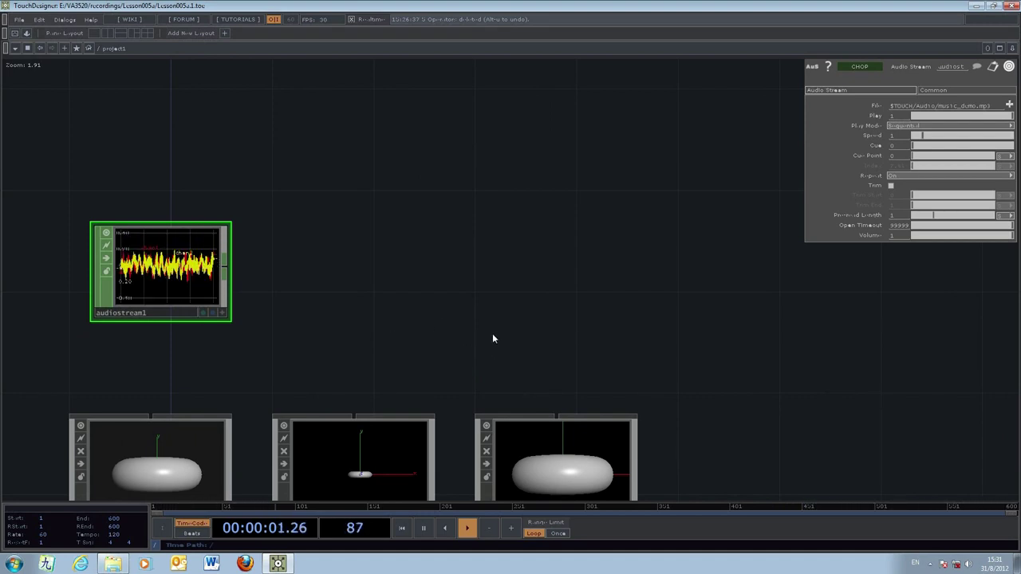
# - Add audioout1 beside audiostream1, wire audiostream1 into it, then pause playback
pyautogui.press('Tab')
pyautogui.moveTo(471, 314); pyautogui.dragTo(685, 231)
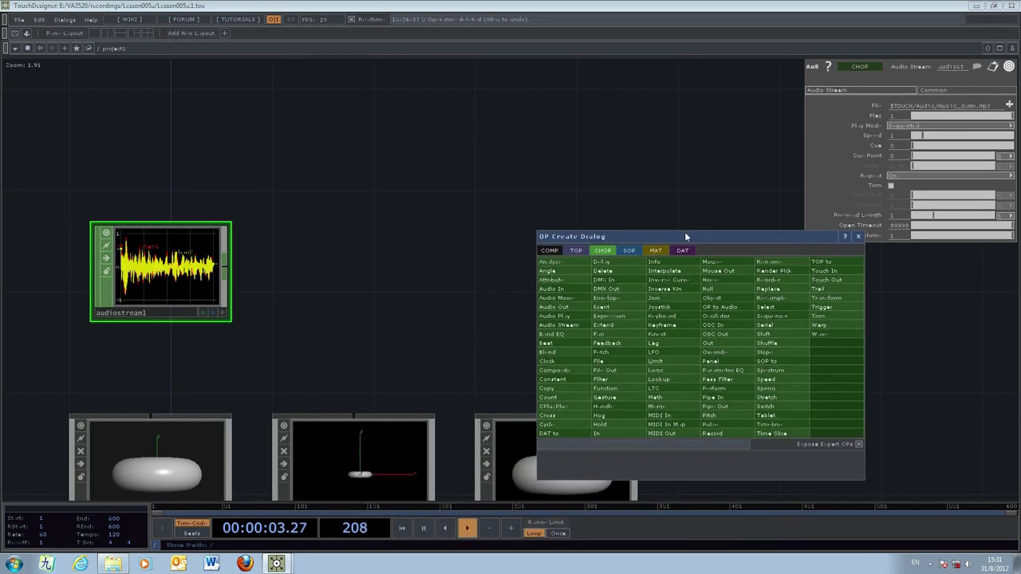
pyautogui.click(572, 310)
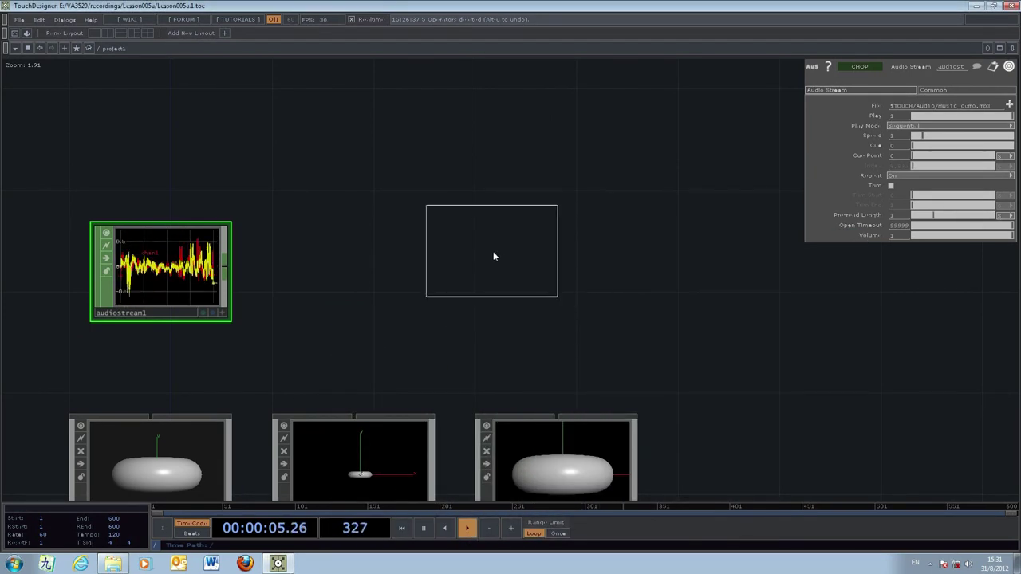
pyautogui.click(394, 203)
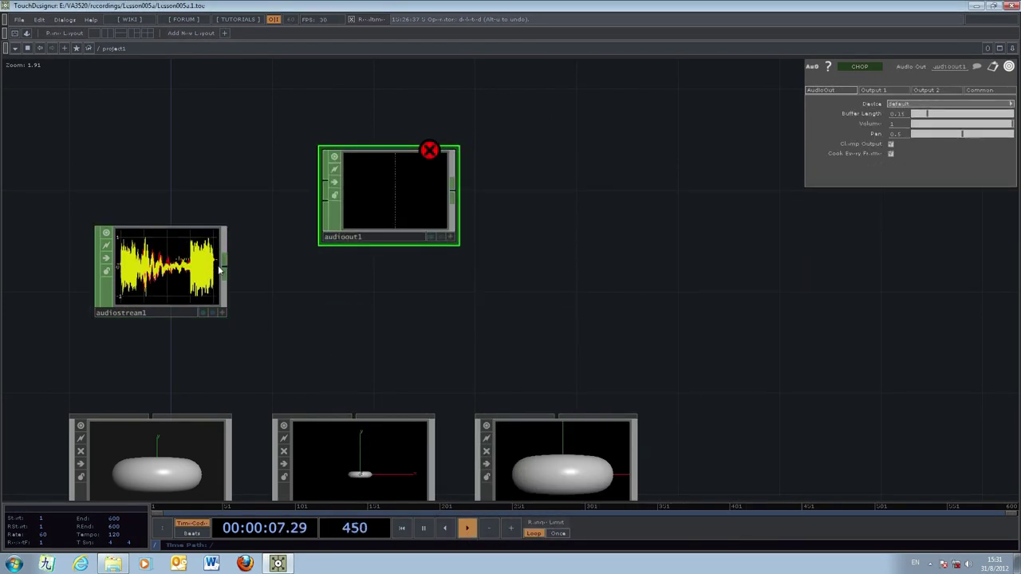
pyautogui.moveTo(226, 269); pyautogui.dragTo(323, 182)
pyautogui.moveTo(517, 270); pyautogui.dragTo(499, 304)
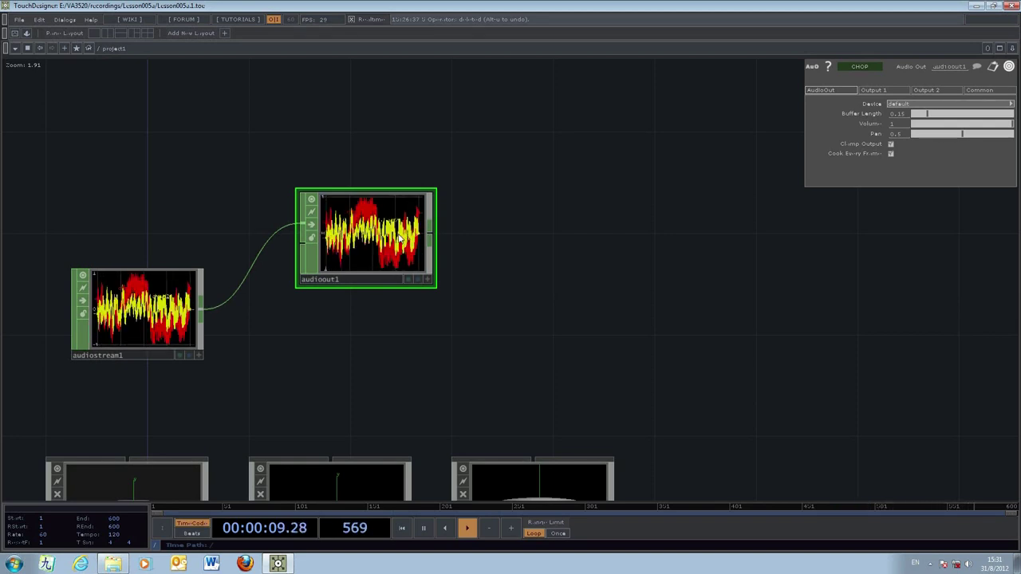
pyautogui.press('space')
pyautogui.moveTo(478, 376); pyautogui.dragTo(467, 327)
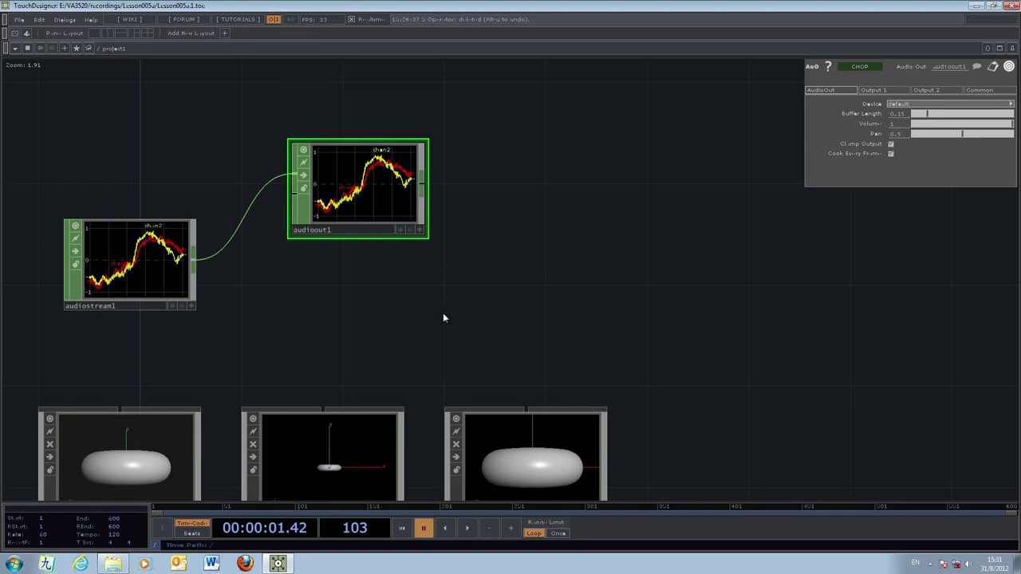
# - Pan down to the render nodes and select geo1 to view its transform parameters
pyautogui.moveTo(459, 331); pyautogui.dragTo(450, 269)
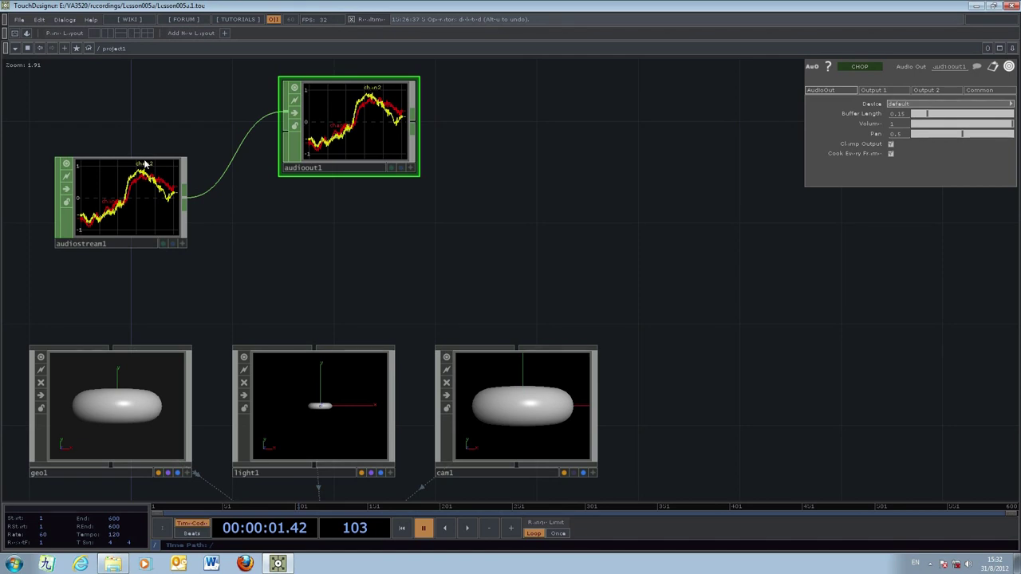
pyautogui.moveTo(308, 296); pyautogui.dragTo(308, 232)
pyautogui.click(156, 345)
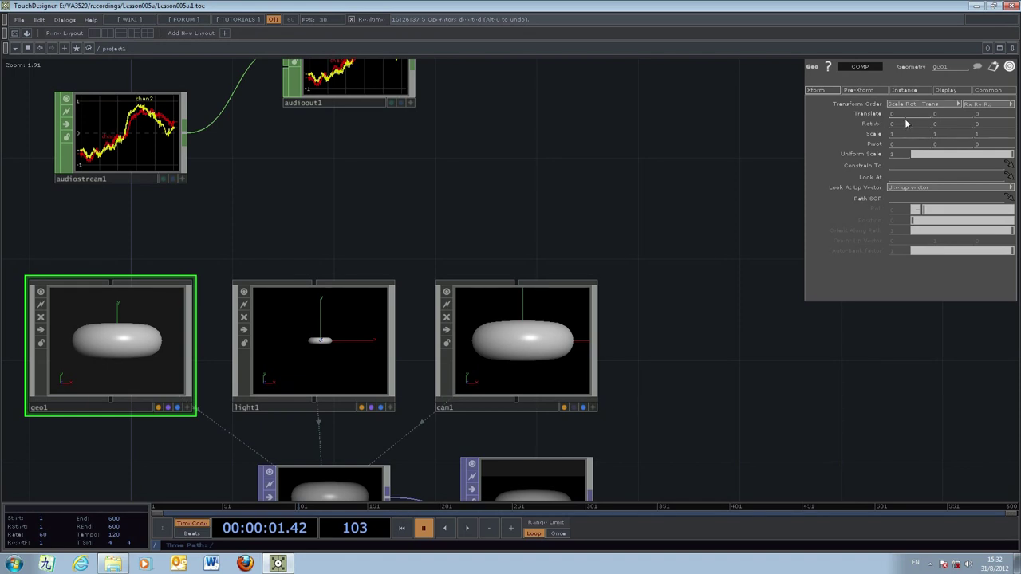
# - Select audiostream1 and bring up the CHOP operator list, moved away from the nodes
pyautogui.moveTo(622, 142); pyautogui.dragTo(615, 232)
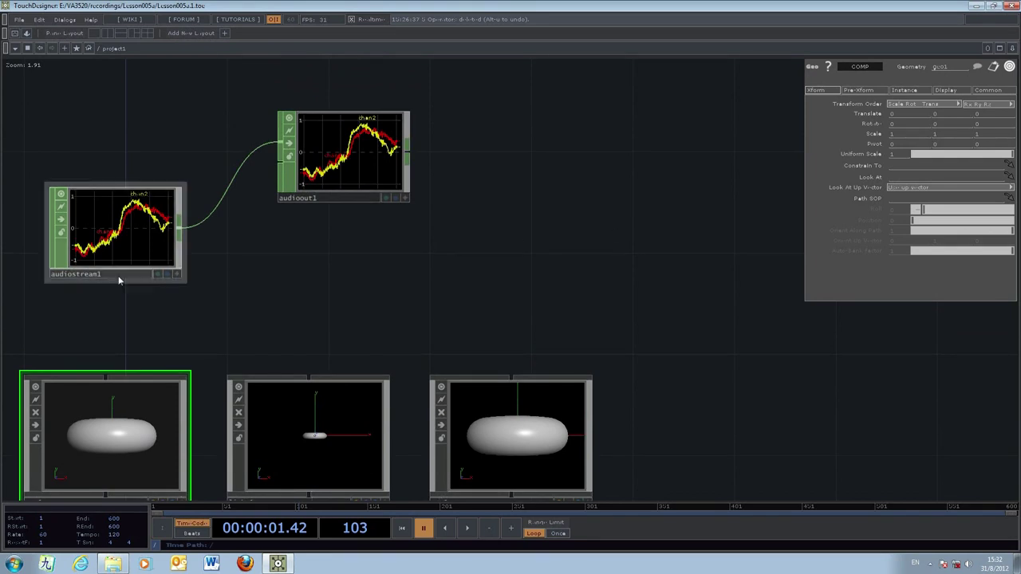
pyautogui.click(133, 254)
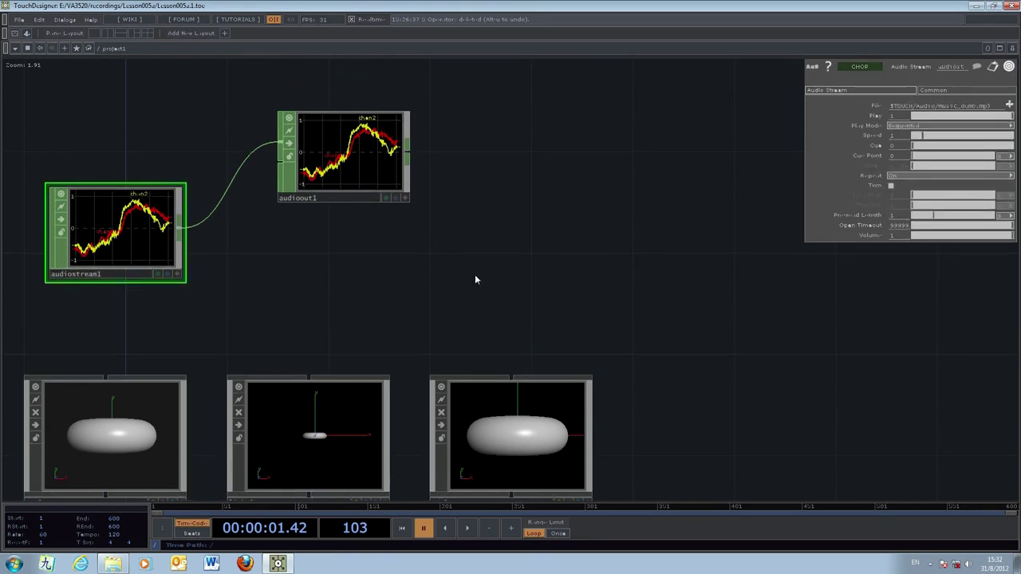
pyautogui.press('Tab')
pyautogui.moveTo(456, 265); pyautogui.dragTo(657, 234)
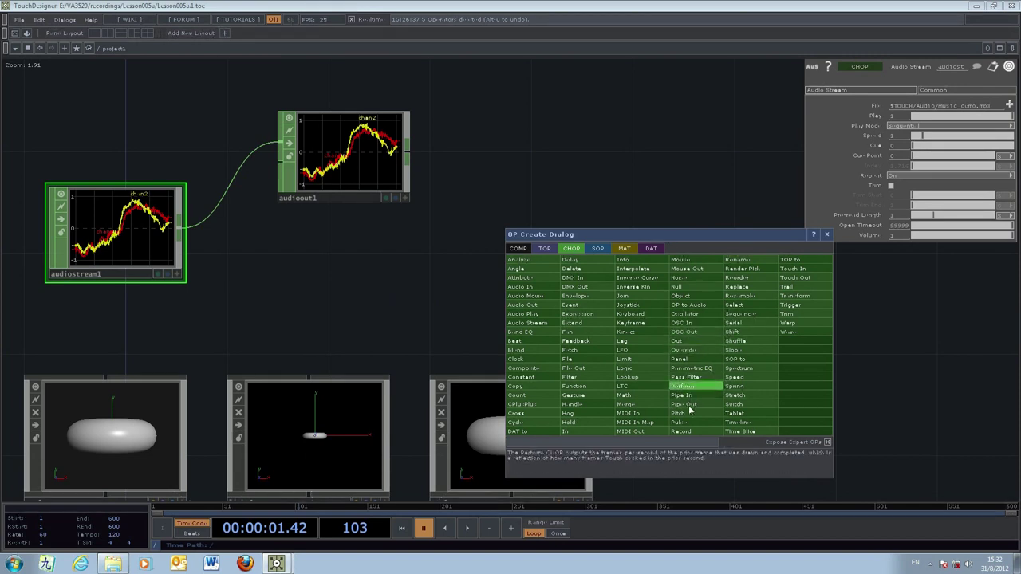
# - Create pitch1 below audioout1 and wire audiostream1's output into it
pyautogui.click(684, 386)
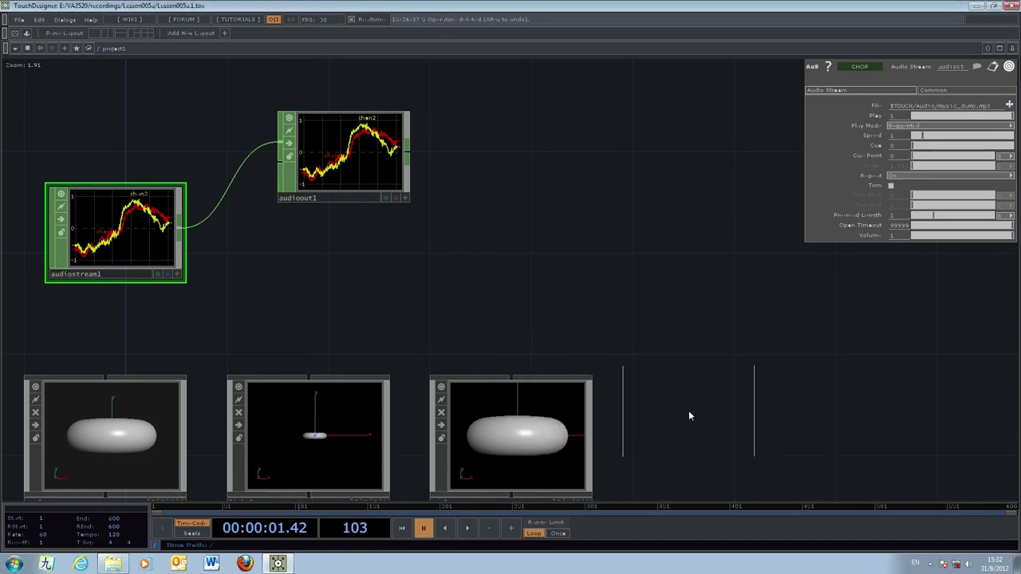
pyautogui.click(348, 297)
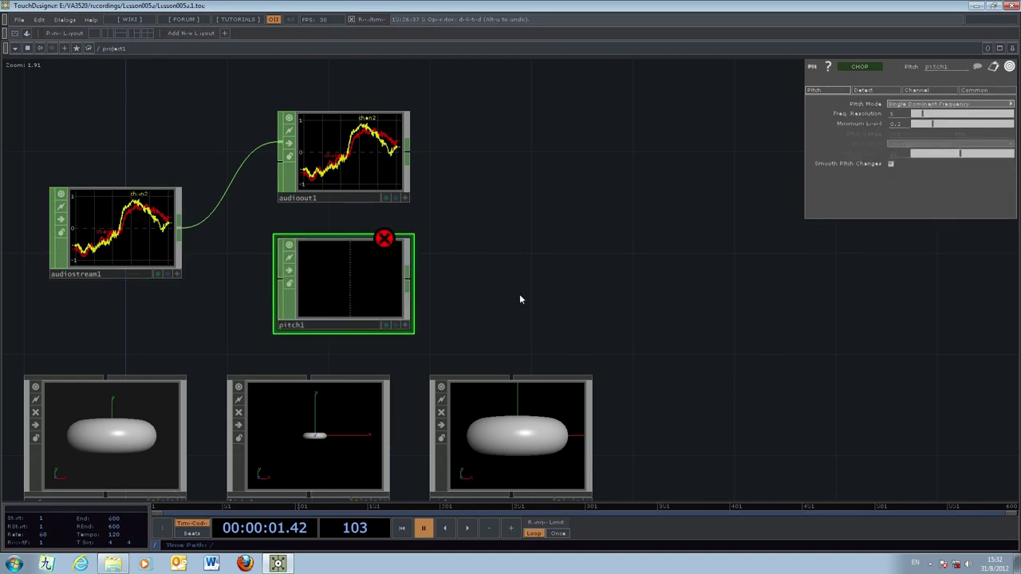
pyautogui.moveTo(571, 285); pyautogui.dragTo(602, 311)
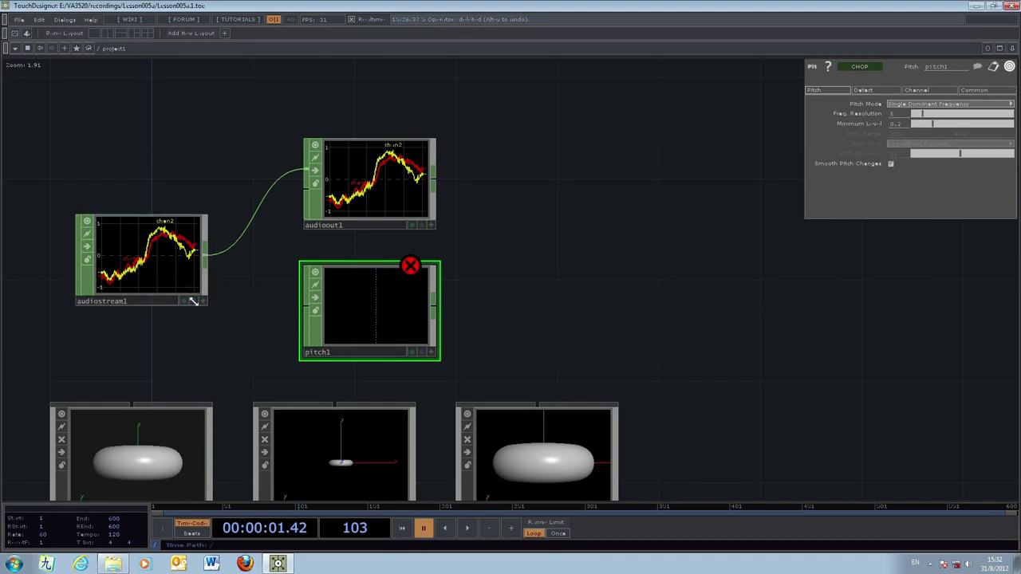
pyautogui.moveTo(247, 309); pyautogui.dragTo(306, 303)
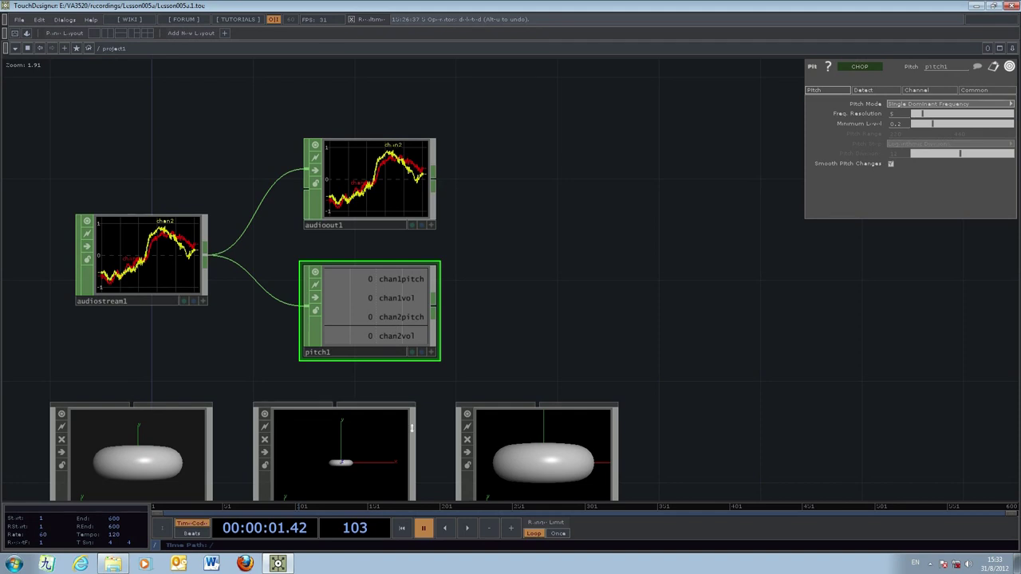
# - Play the music to watch pitch1's live values, pausing at frame 217, then reopen the CHOP list
pyautogui.click(468, 528)
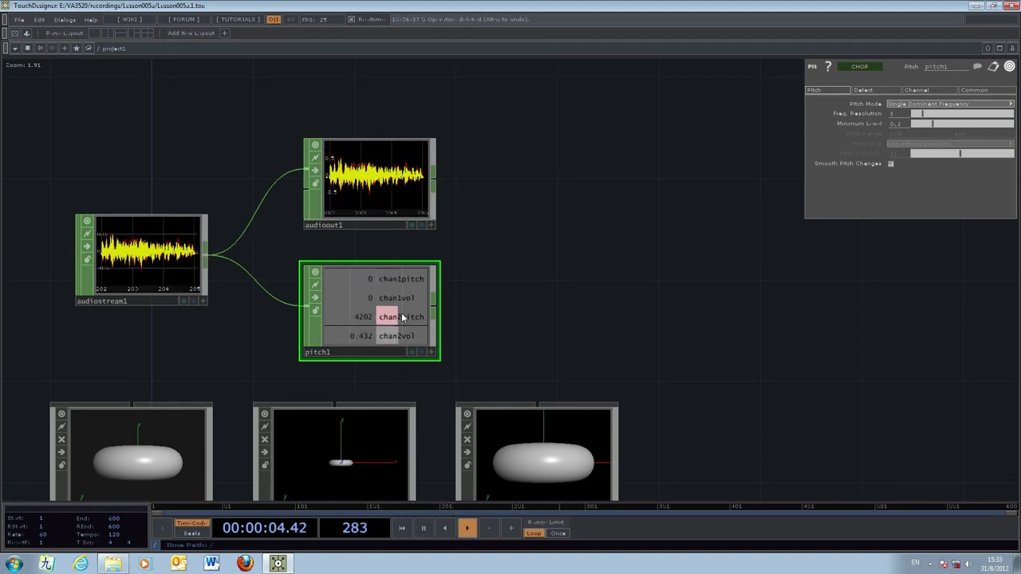
pyautogui.click(425, 529)
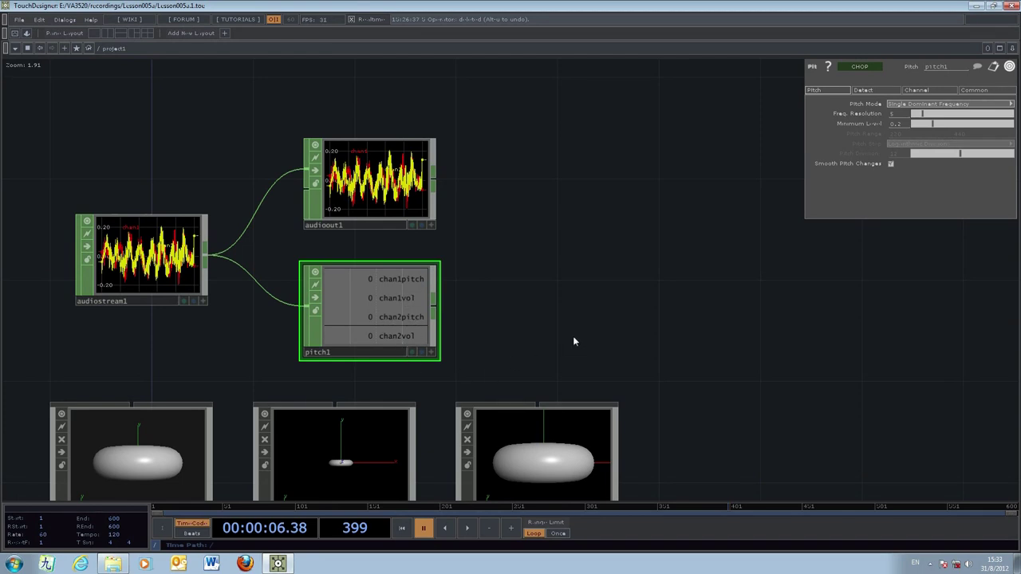
pyautogui.click(468, 528)
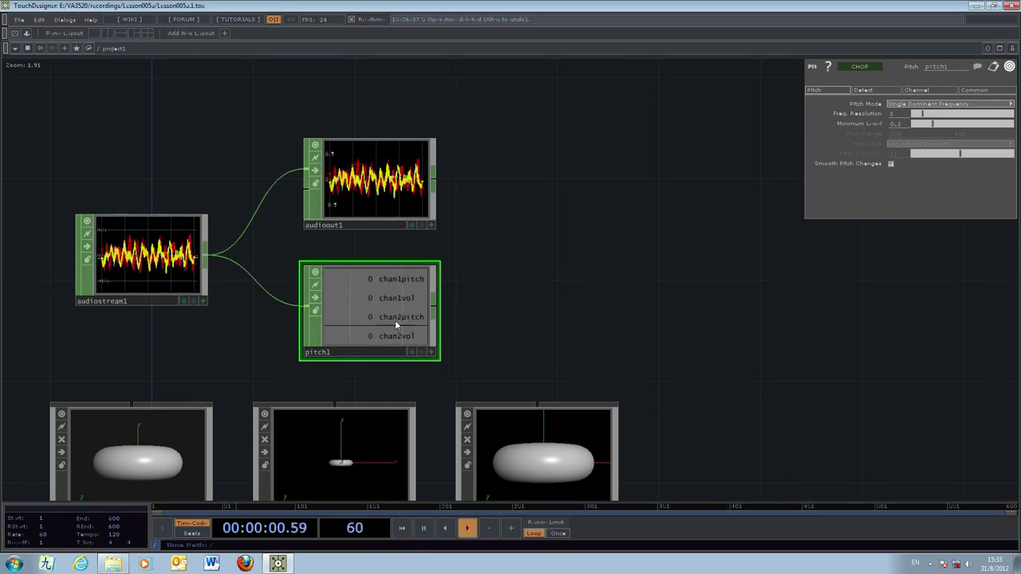
pyautogui.moveTo(588, 341); pyautogui.dragTo(577, 300)
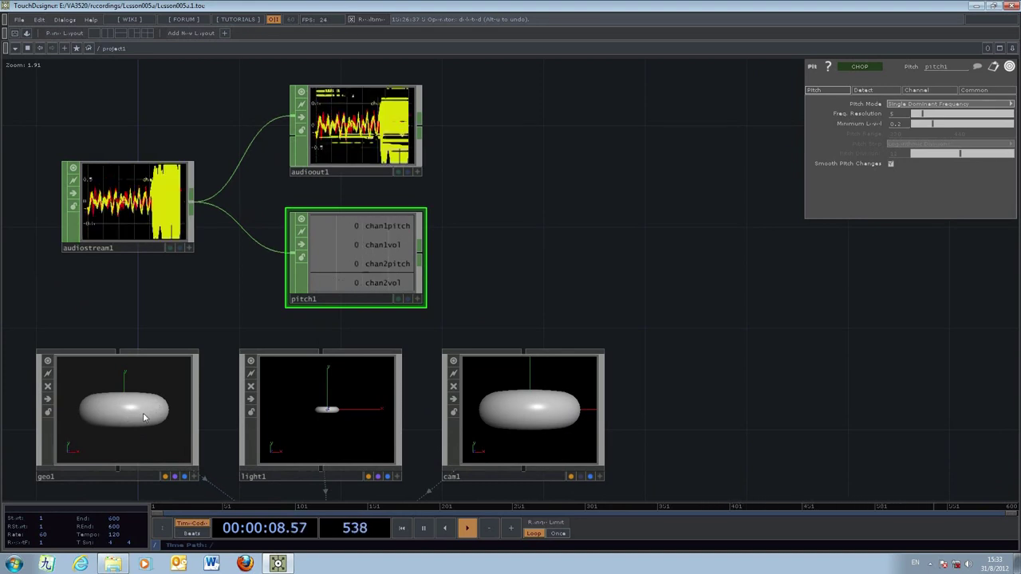
pyautogui.moveTo(626, 291); pyautogui.dragTo(599, 323)
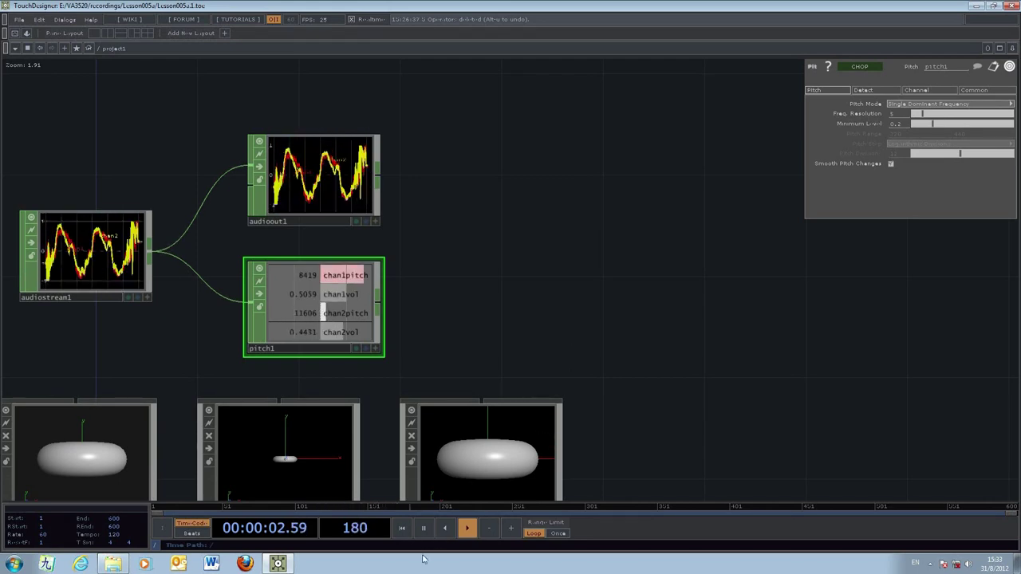
pyautogui.click(425, 528)
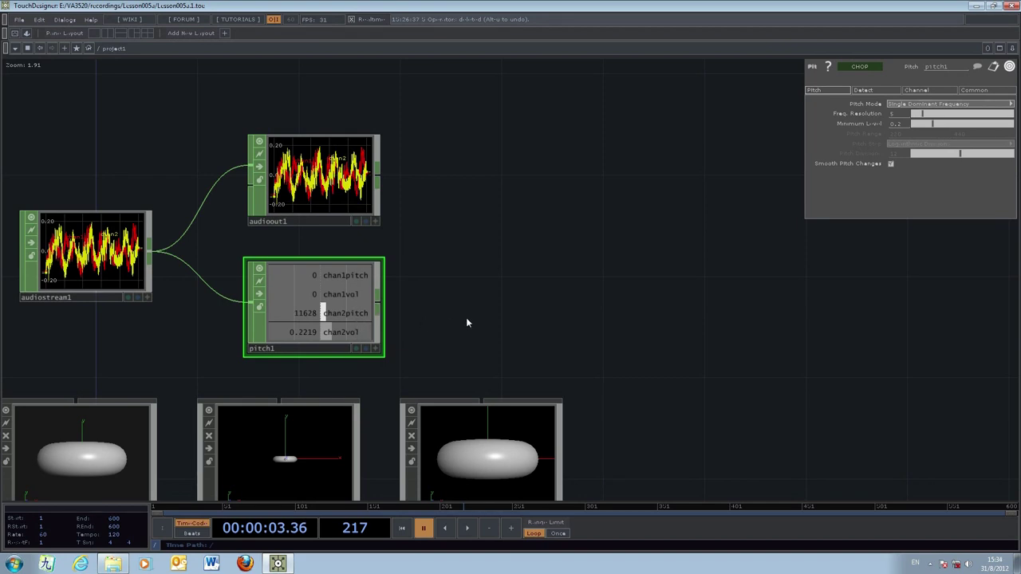
pyautogui.press('Tab')
pyautogui.moveTo(475, 310); pyautogui.dragTo(699, 275)
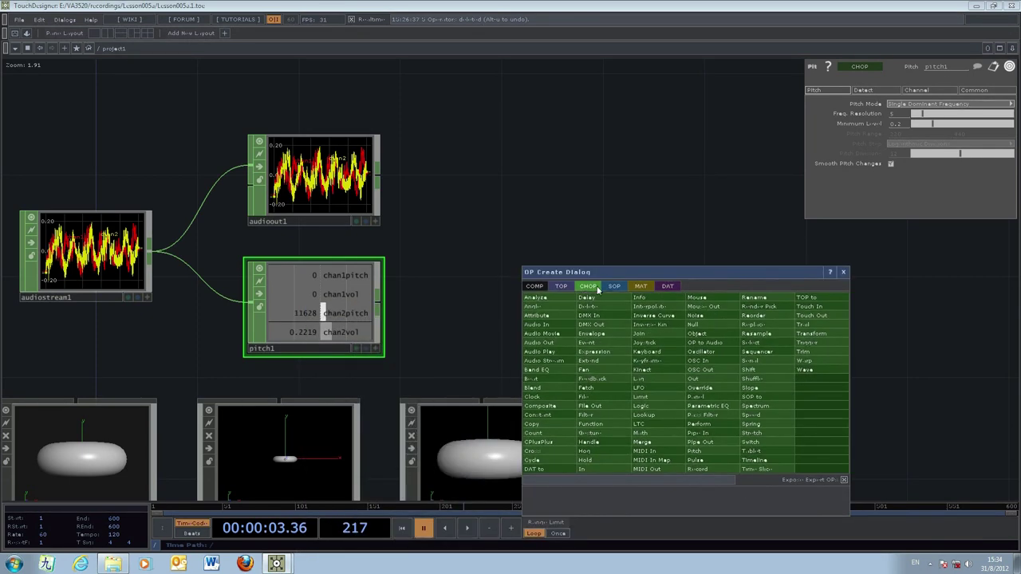
# - Create select1 right of pitch1 and wire pitch1's output into it
pyautogui.click(778, 343)
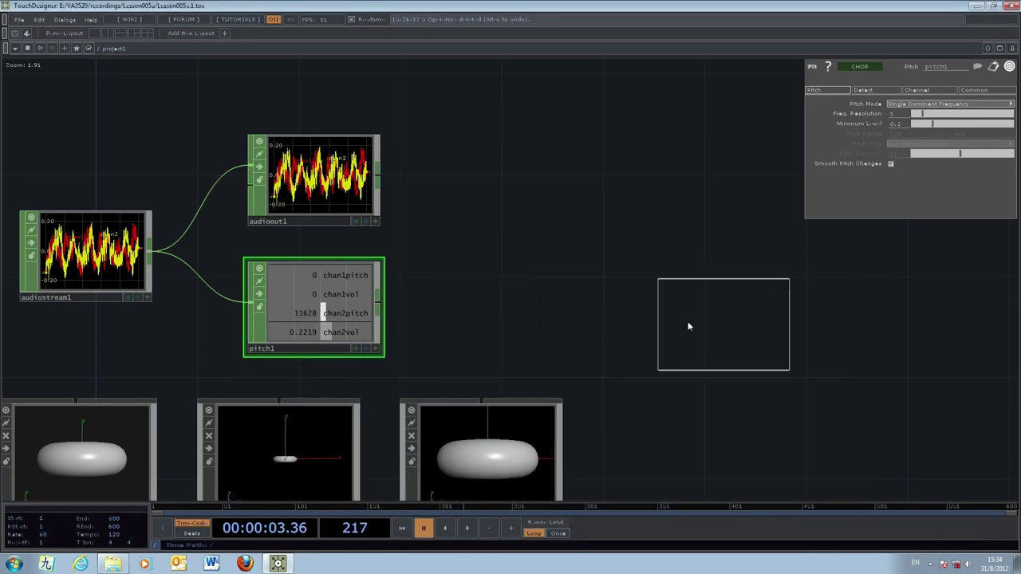
pyautogui.click(508, 310)
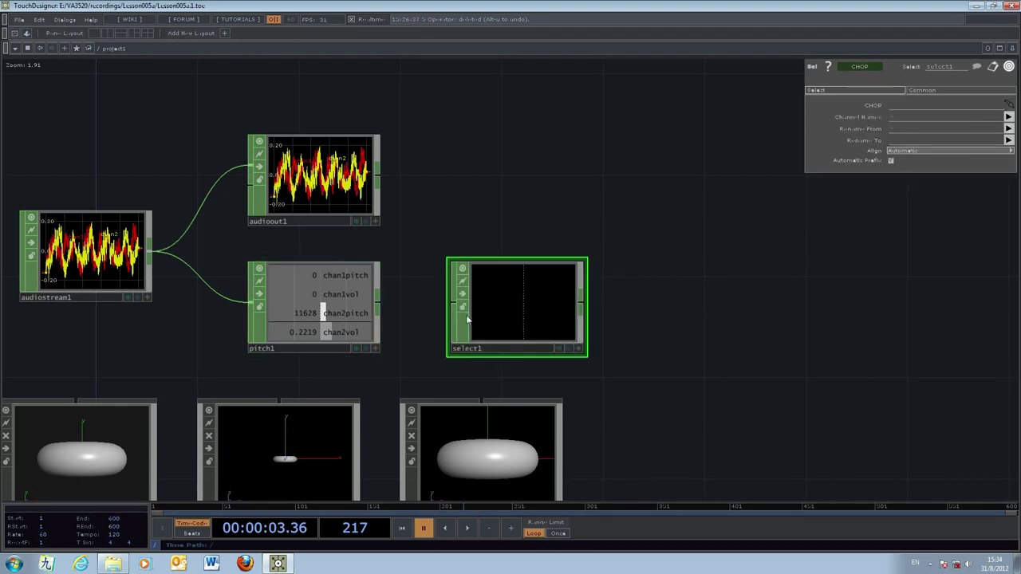
pyautogui.moveTo(379, 304); pyautogui.dragTo(453, 303)
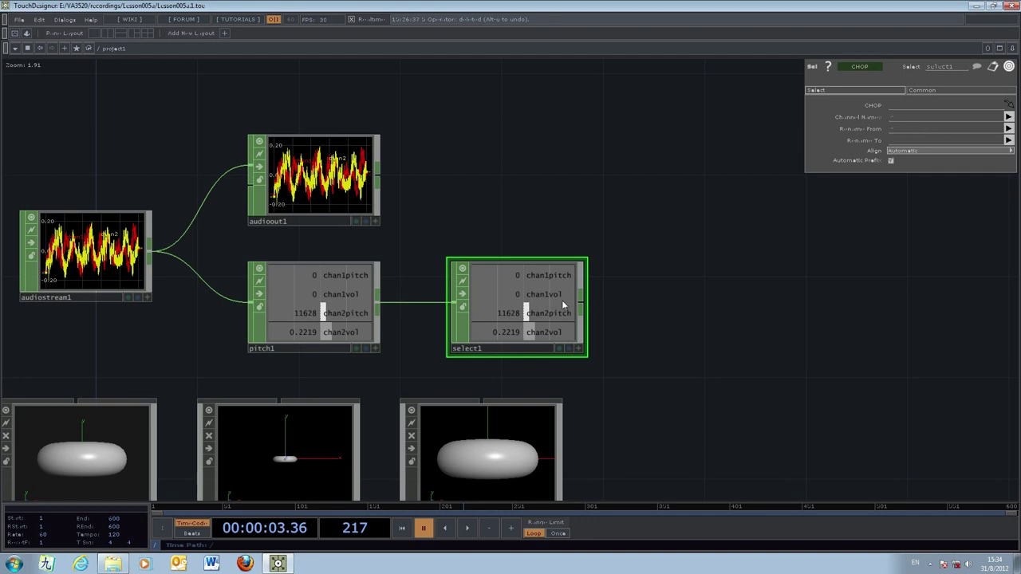
pyautogui.moveTo(563, 309); pyautogui.dragTo(538, 308)
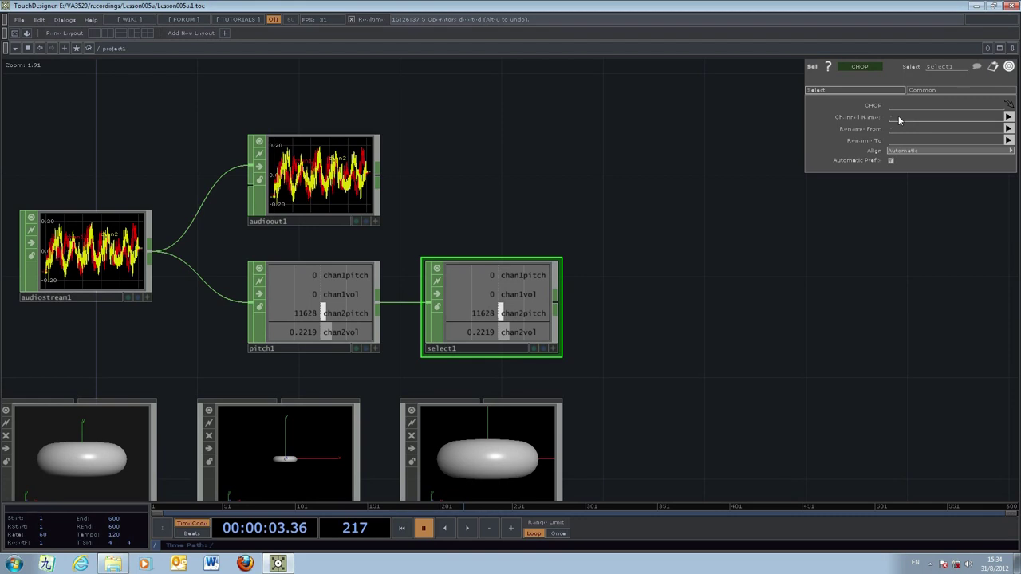
# - Set select1's Channel Names to *vol so only chan1vol and chan2vol pass
pyautogui.click(924, 119)
pyautogui.write('*vol')
pyautogui.press('Return')
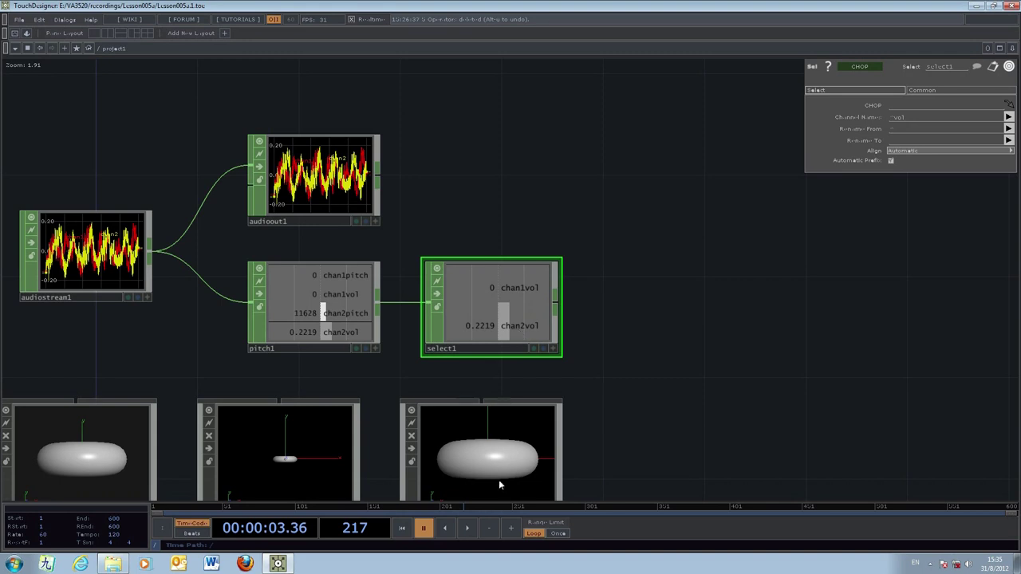
# - Play and pause the timeline to check the filtered volume values
pyautogui.click(464, 531)
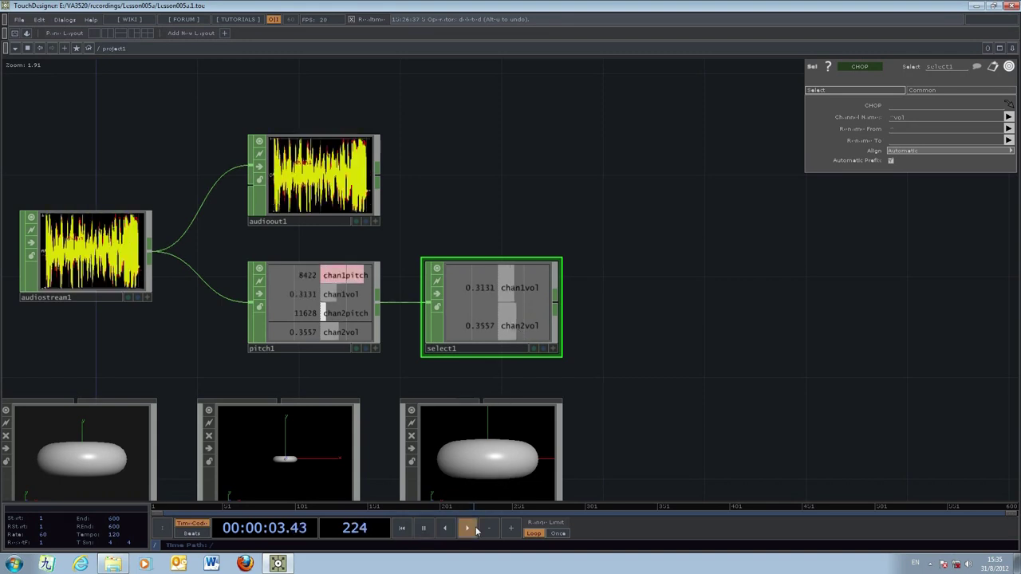
pyautogui.click(424, 530)
pyautogui.moveTo(743, 412); pyautogui.dragTo(842, 331)
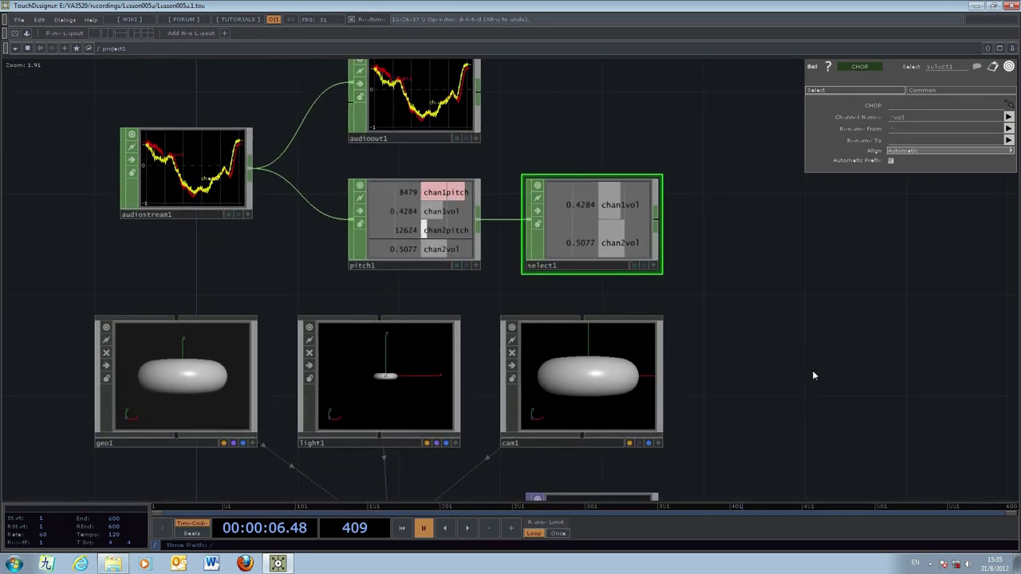
pyautogui.moveTo(841, 381); pyautogui.dragTo(726, 416)
pyautogui.click(467, 530)
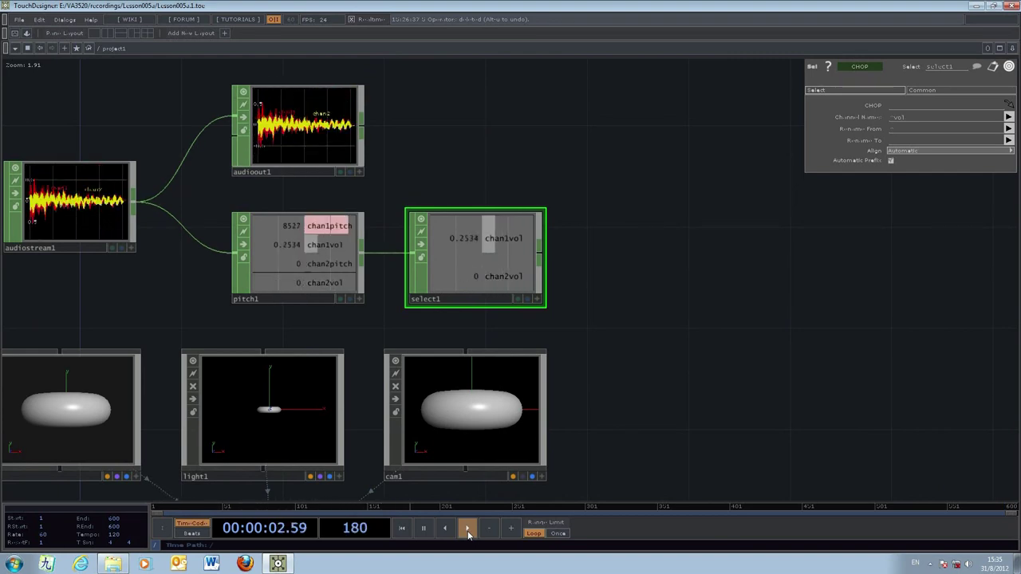
pyautogui.click(423, 528)
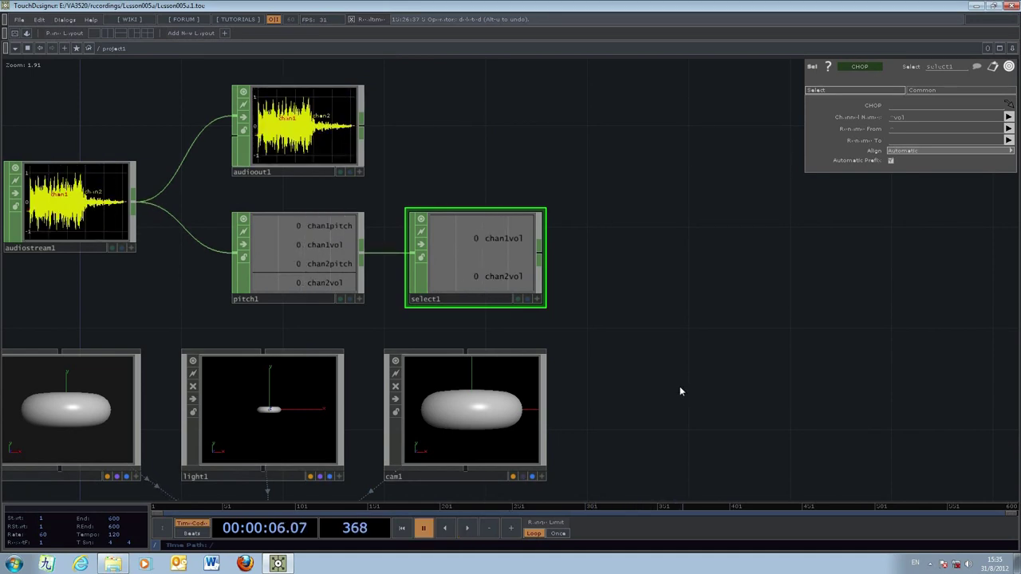
pyautogui.press('Tab')
# - Create math1 right of select1 and wire select1's output into it
pyautogui.moveTo(645, 319); pyautogui.dragTo(796, 263)
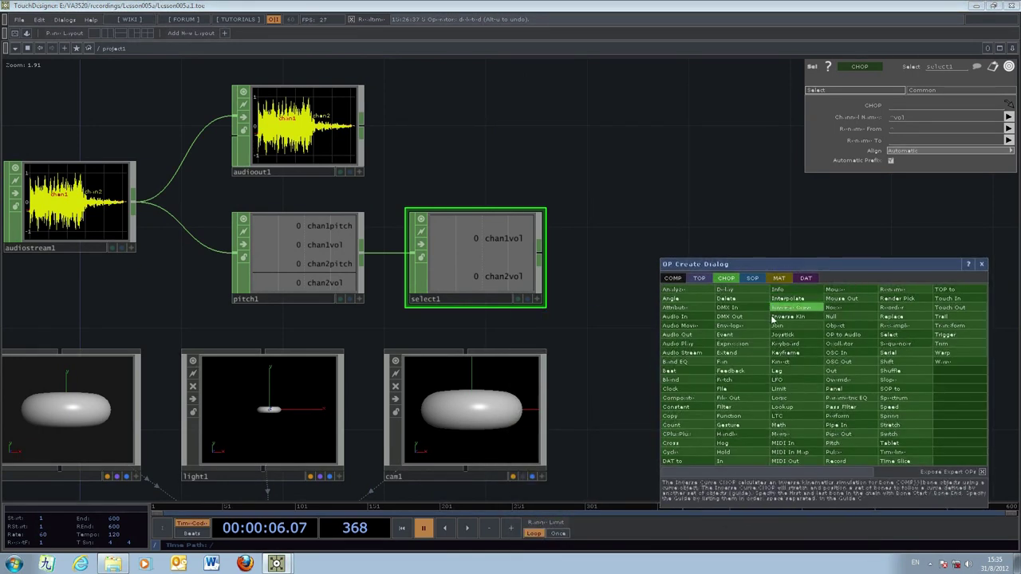
pyautogui.click(785, 424)
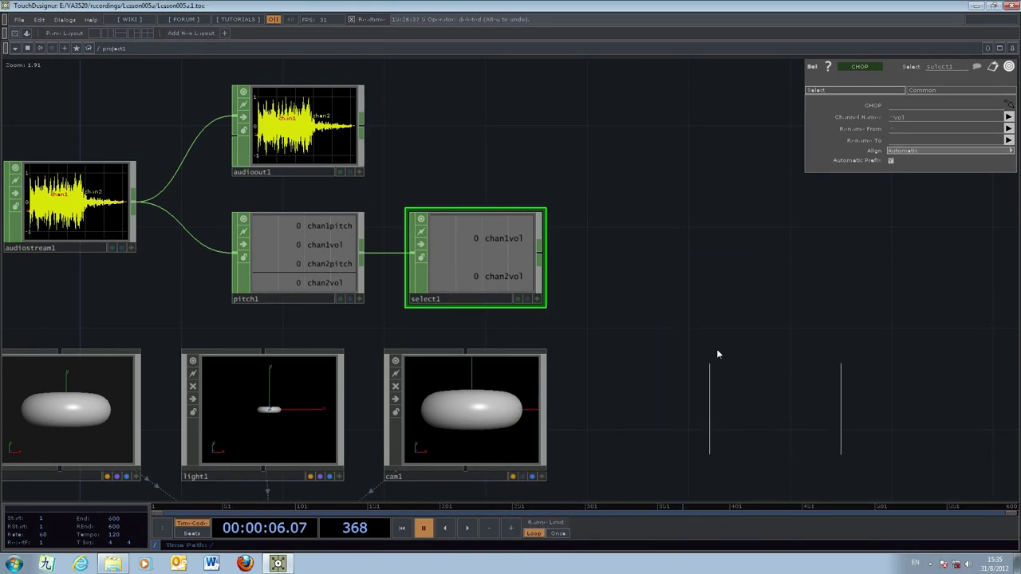
pyautogui.click(657, 271)
pyautogui.moveTo(541, 254); pyautogui.dragTo(591, 253)
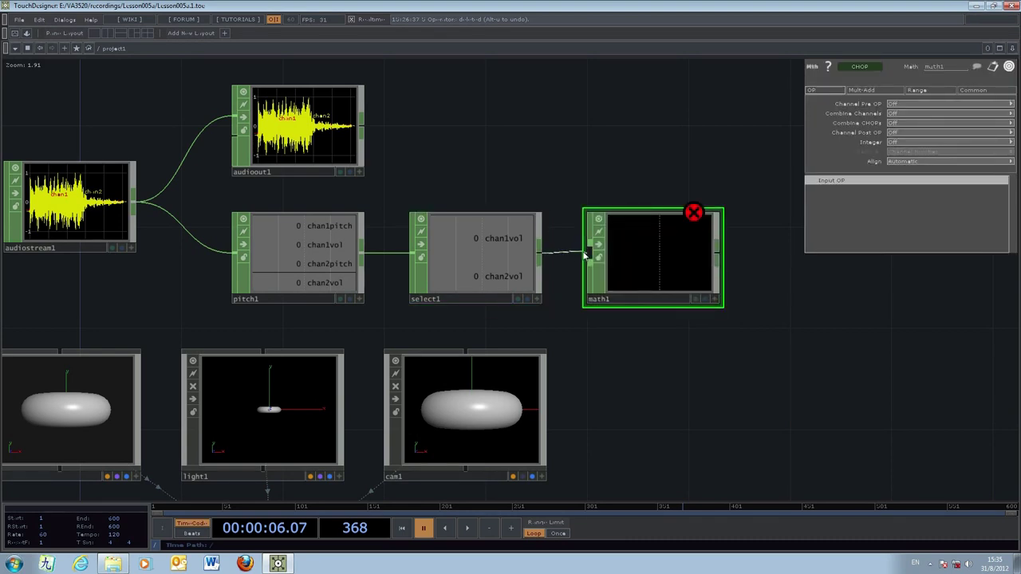
pyautogui.moveTo(841, 391); pyautogui.dragTo(821, 403)
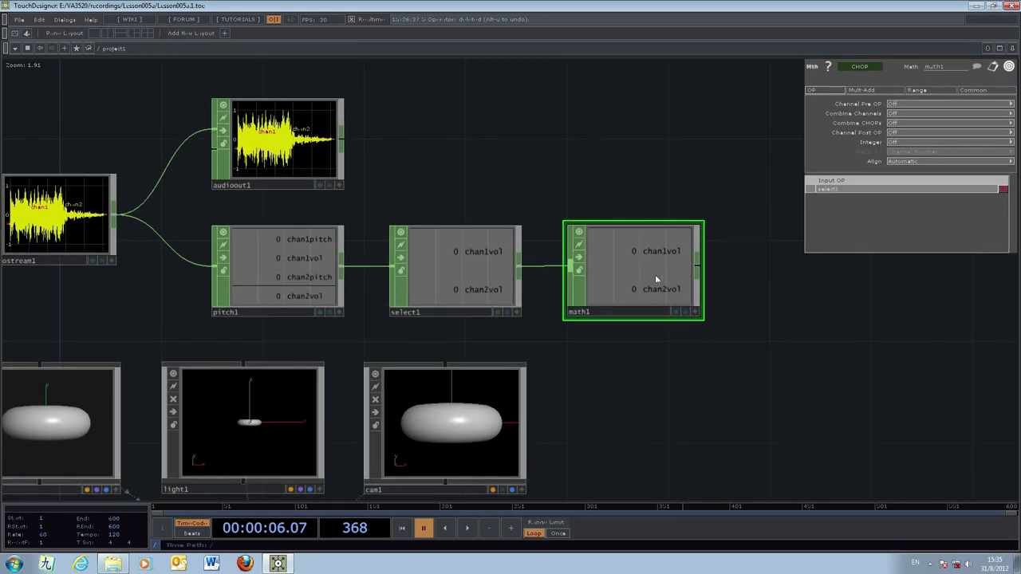
# - Set math1's Multiply to 2, then play briefly to confirm the volumes double
pyautogui.click(859, 90)
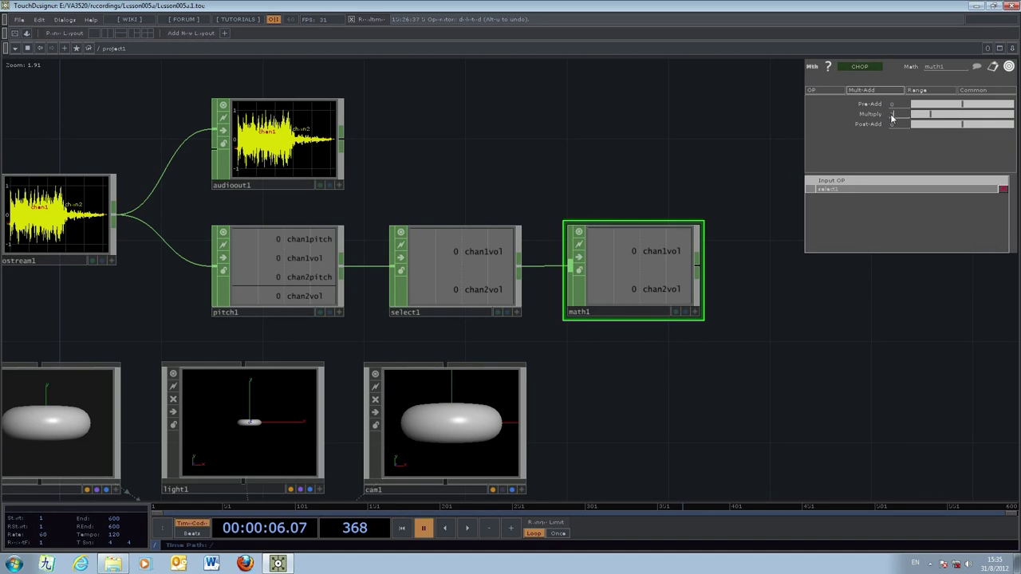
pyautogui.press('Return')
pyautogui.moveTo(861, 349); pyautogui.dragTo(792, 333)
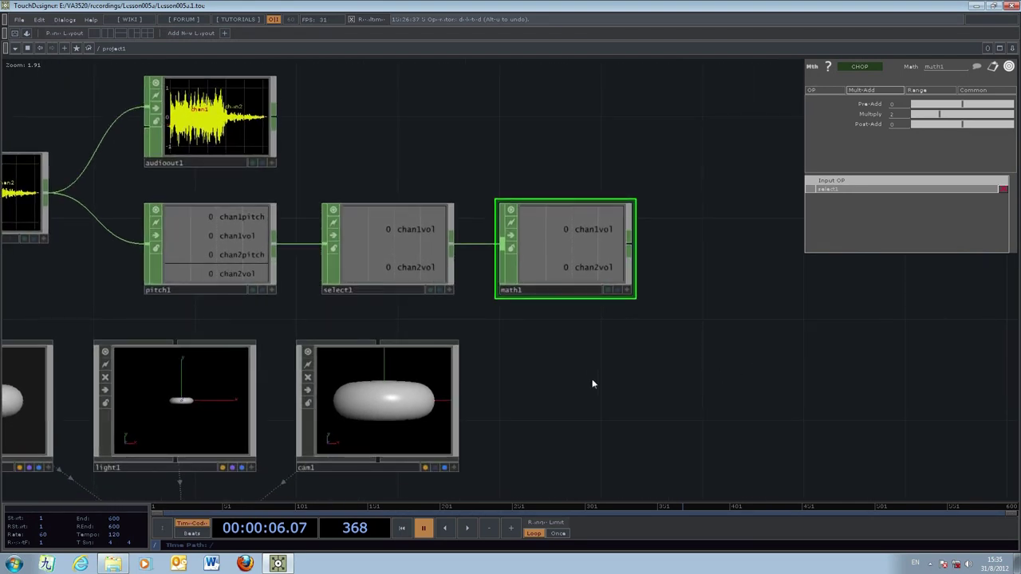
pyautogui.click(465, 529)
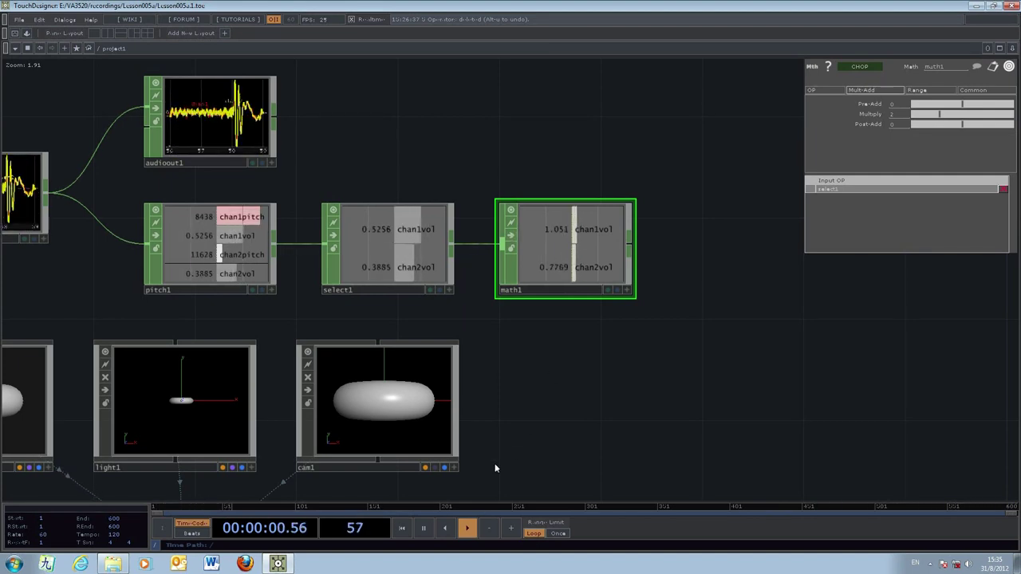
pyautogui.click(423, 528)
pyautogui.moveTo(691, 410); pyautogui.dragTo(735, 442)
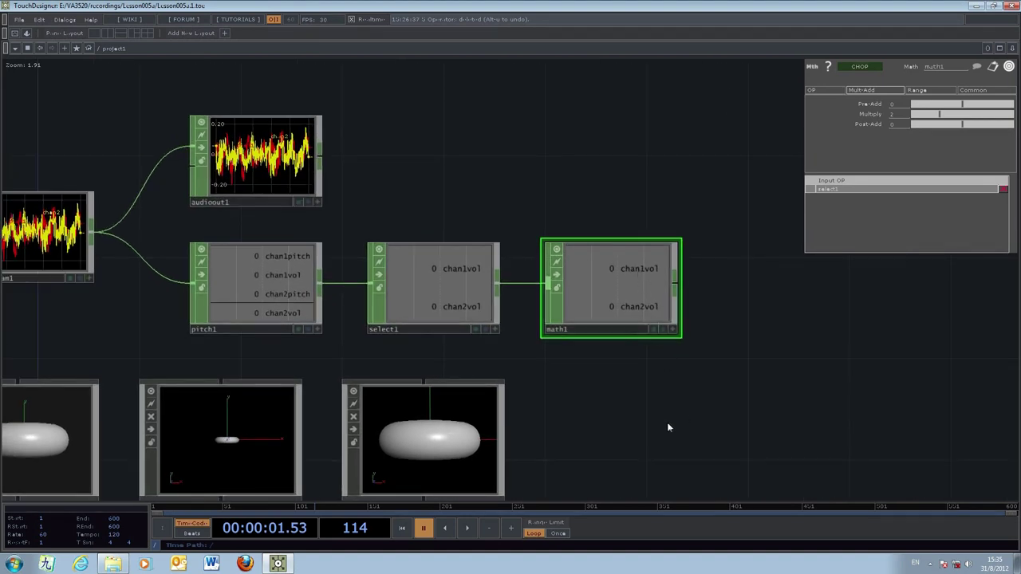
pyautogui.moveTo(652, 432); pyautogui.dragTo(721, 378)
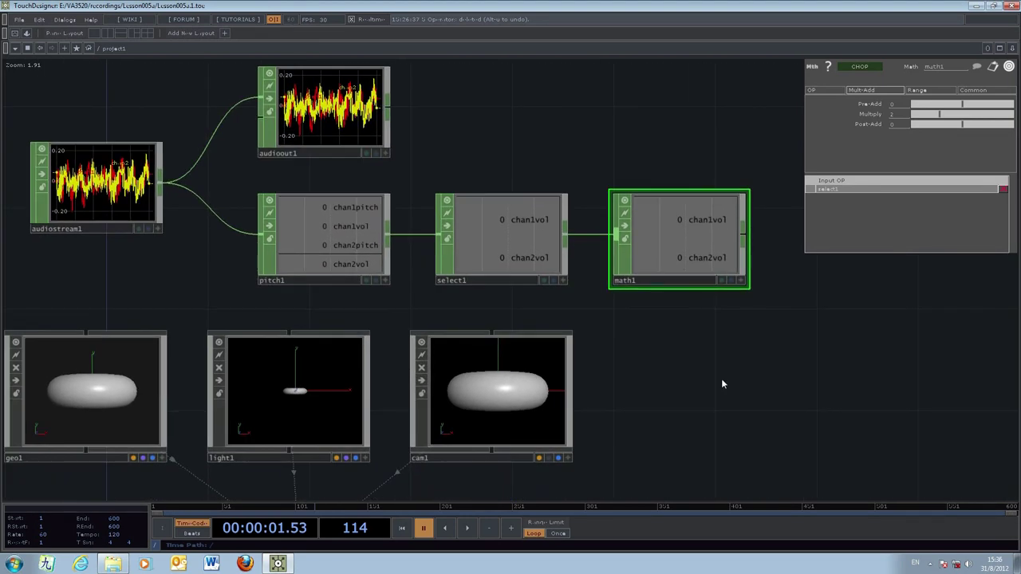
# - Export math1's chan1vol to geo1's Scale X and chan2vol to its Scale Y
pyautogui.click(98, 398)
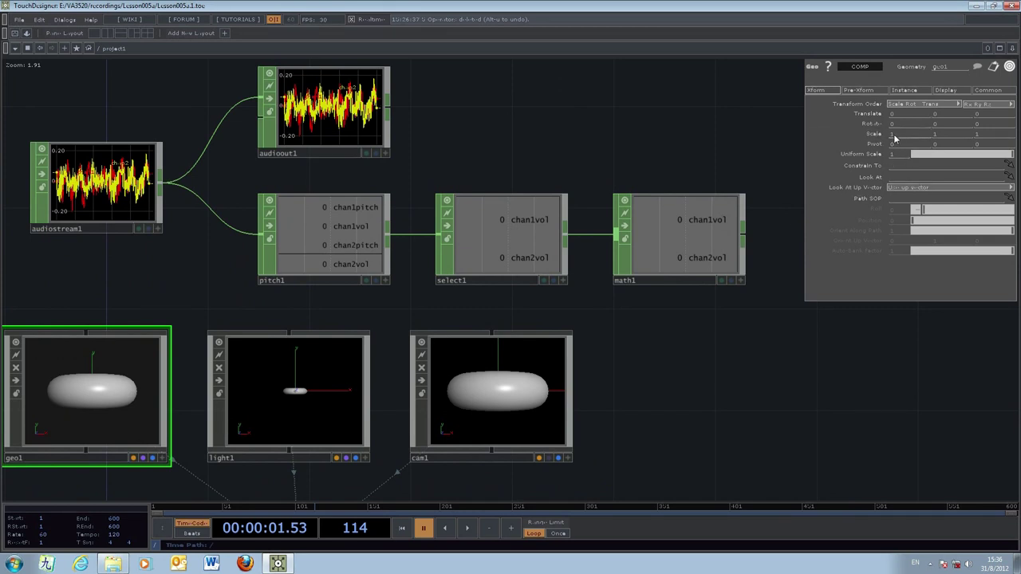
pyautogui.click(741, 284)
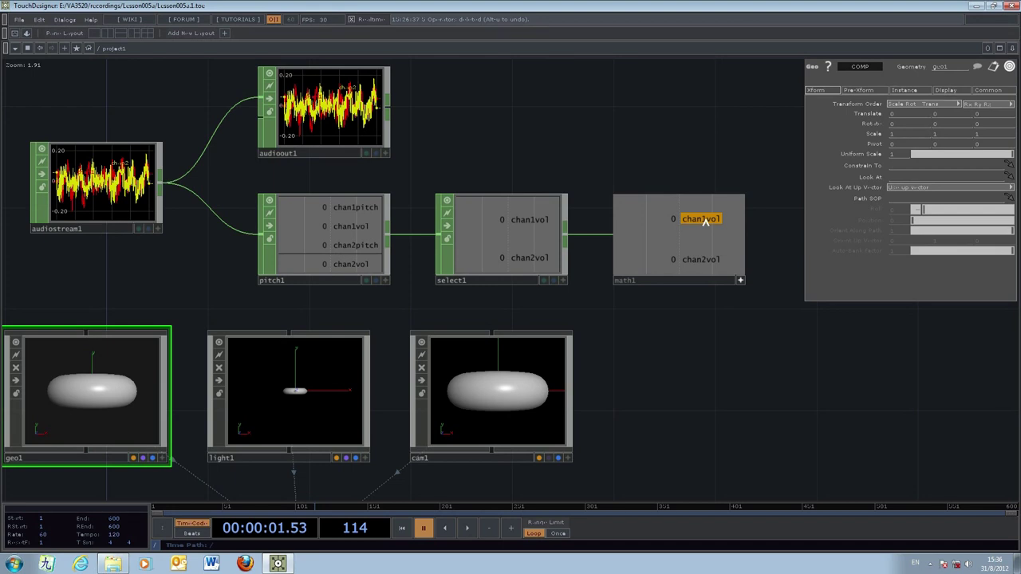
pyautogui.moveTo(697, 222); pyautogui.dragTo(741, 221)
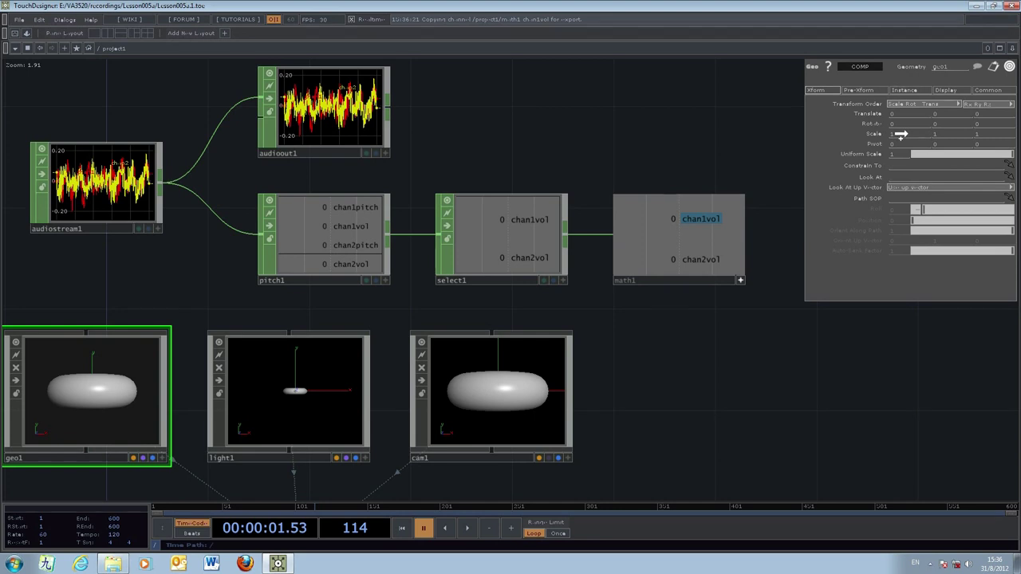
pyautogui.moveTo(897, 134); pyautogui.dragTo(901, 134)
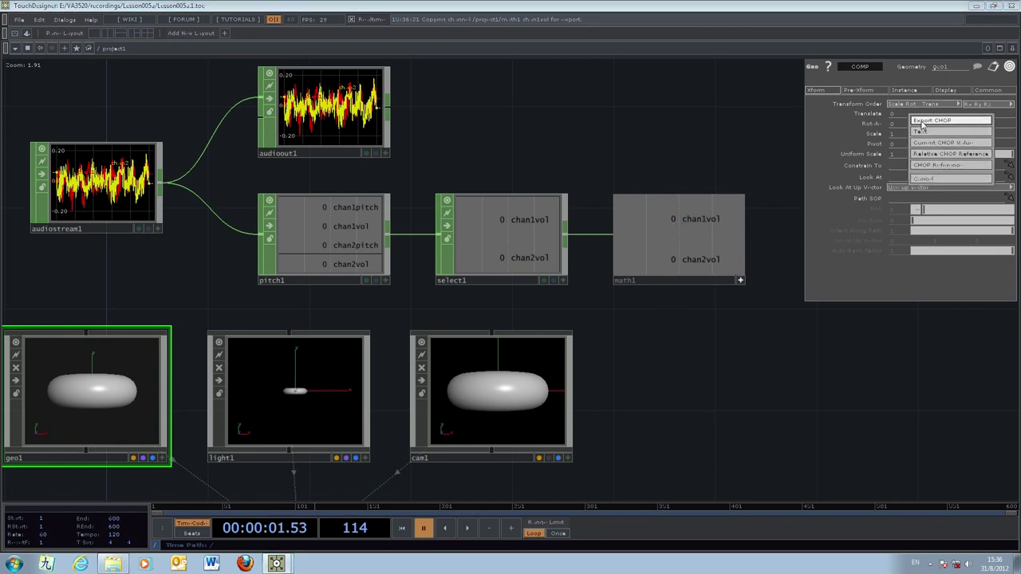
pyautogui.click(921, 124)
pyautogui.moveTo(703, 256); pyautogui.dragTo(691, 260)
pyautogui.moveTo(874, 219); pyautogui.dragTo(955, 140)
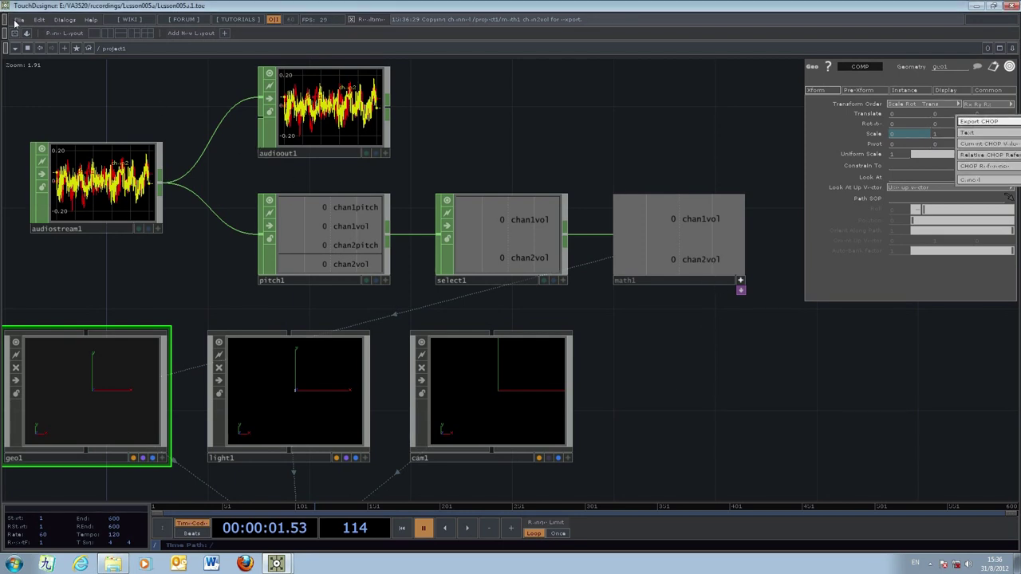
pyautogui.click(965, 121)
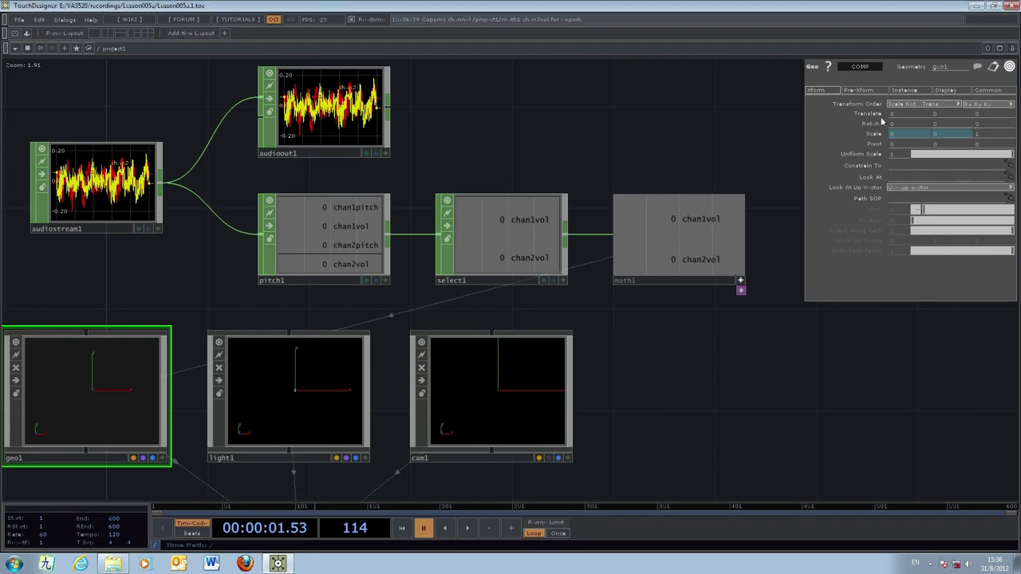
# - Save the project as Lesson005a.1, replacing the existing file, and deactivate math1's viewer
pyautogui.click(19, 19)
pyautogui.click(43, 54)
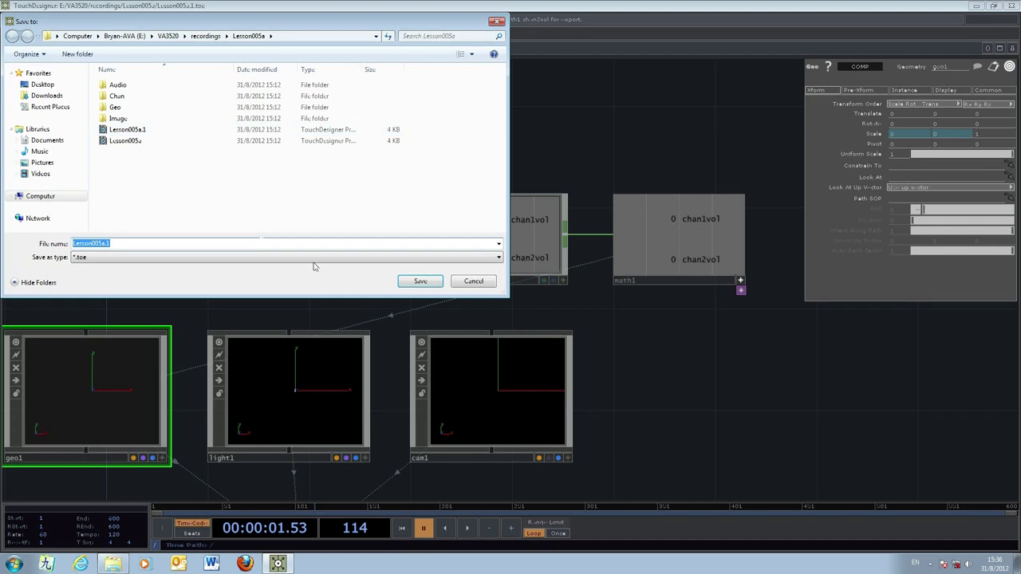
pyautogui.click(421, 284)
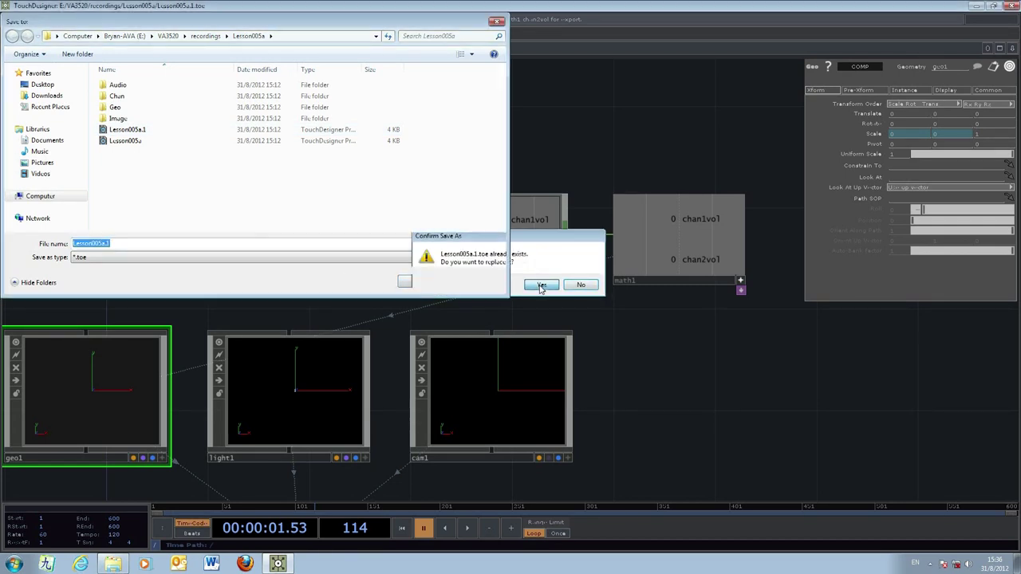
pyautogui.click(541, 285)
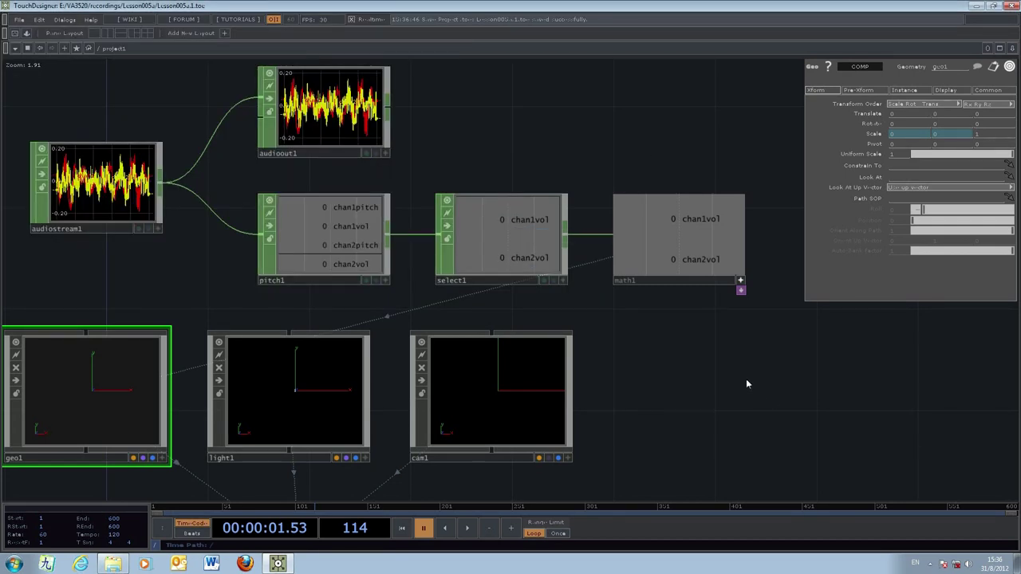
pyautogui.click(740, 281)
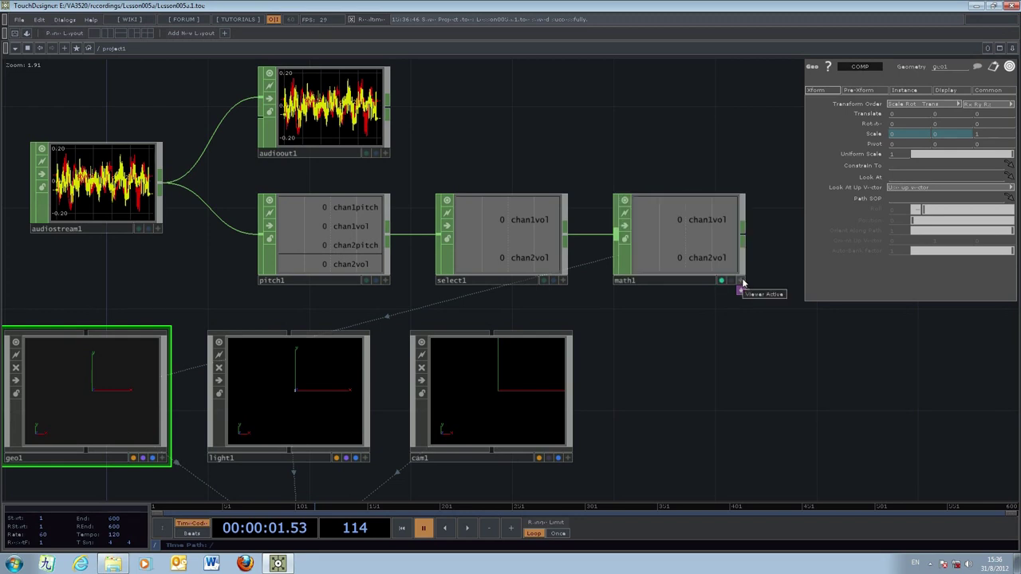
# - Play the music and briefly show out1 as the background to watch the torus pulse
pyautogui.moveTo(668, 428); pyautogui.dragTo(668, 418)
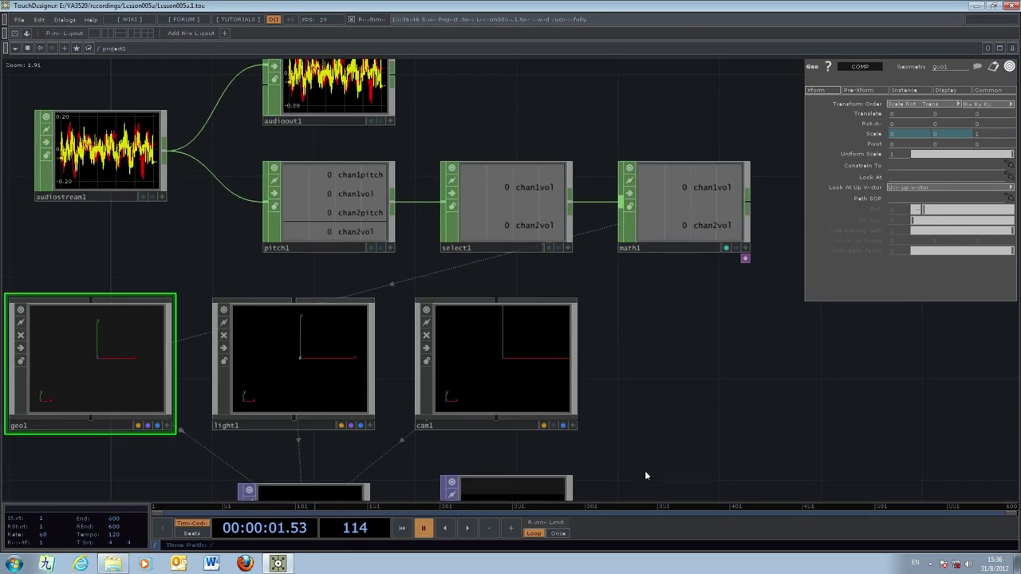
pyautogui.click(468, 530)
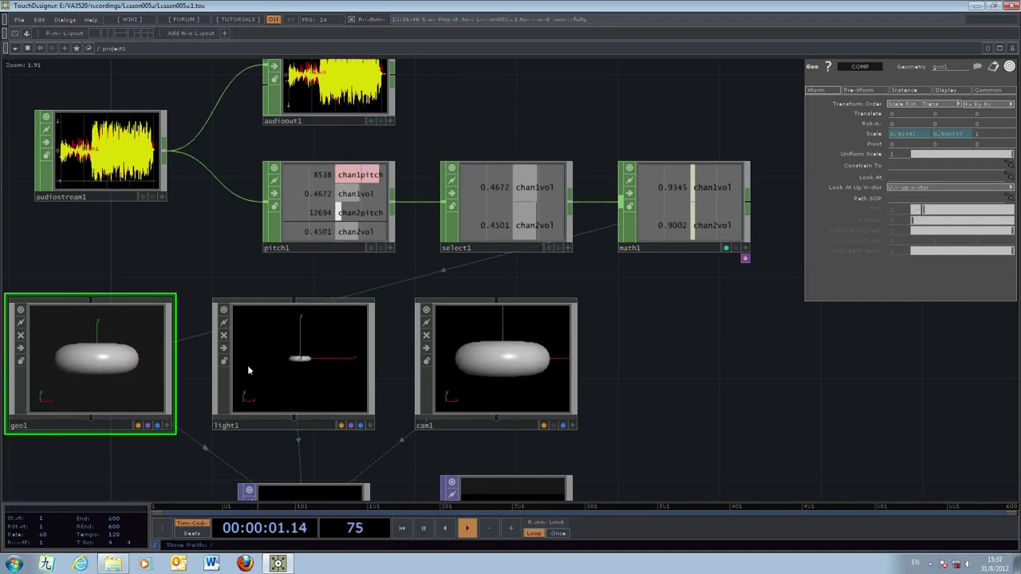
pyautogui.moveTo(699, 457); pyautogui.dragTo(731, 410)
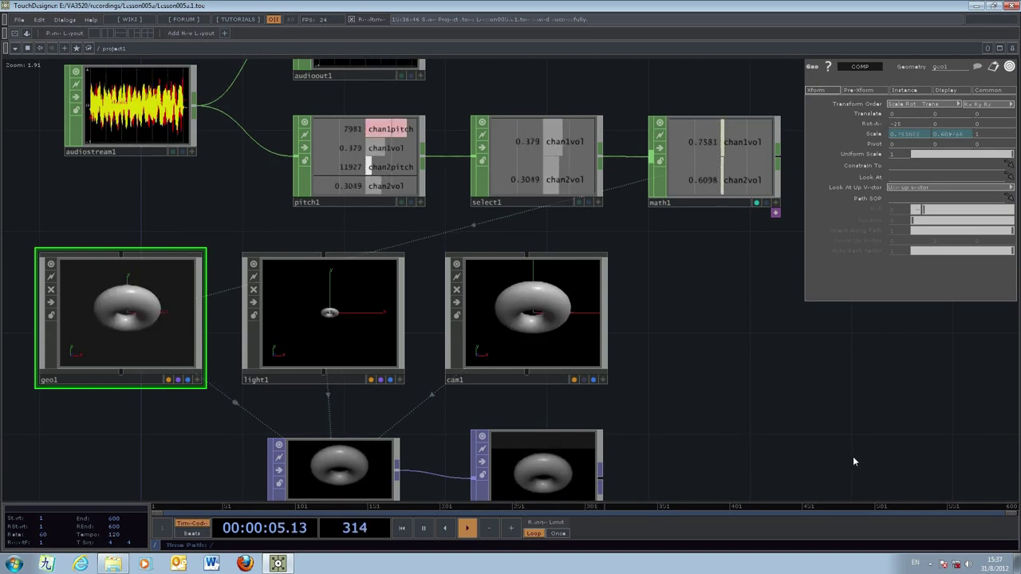
pyautogui.moveTo(853, 461); pyautogui.dragTo(608, 371)
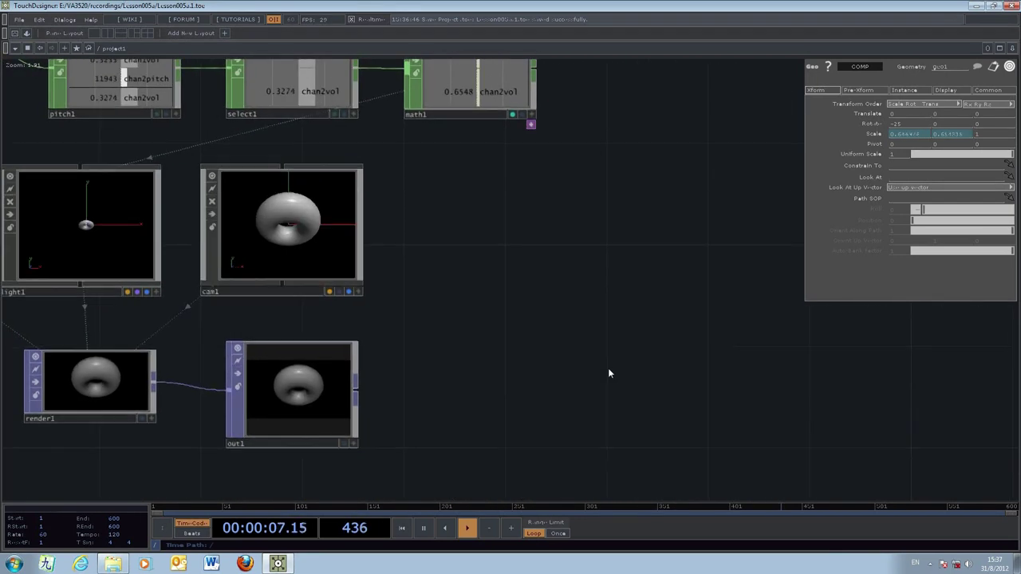
pyautogui.click(345, 443)
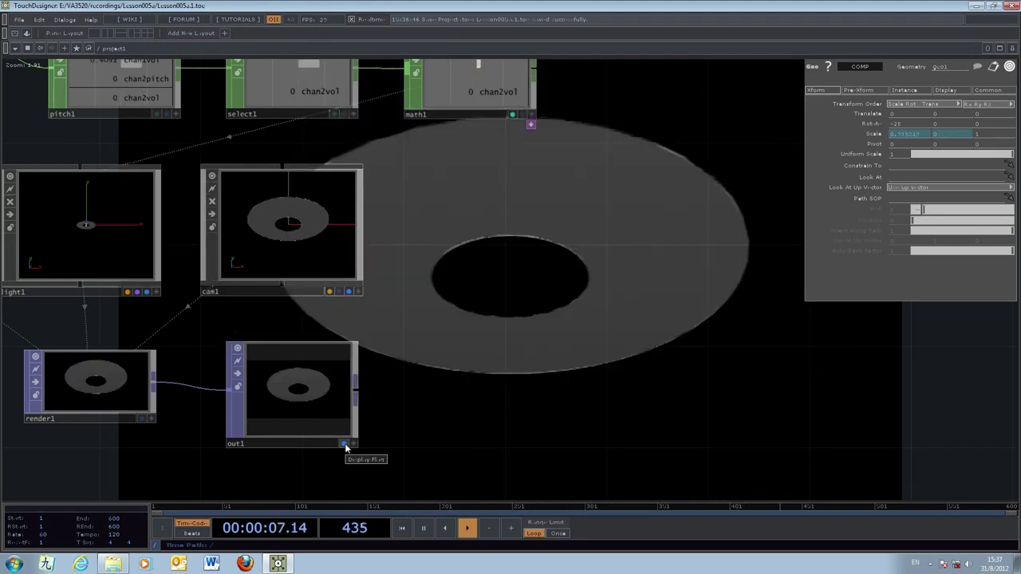
pyautogui.click(345, 445)
# - Home the network view to frame all nodes, then pause playback
pyautogui.moveTo(508, 375); pyautogui.dragTo(827, 427)
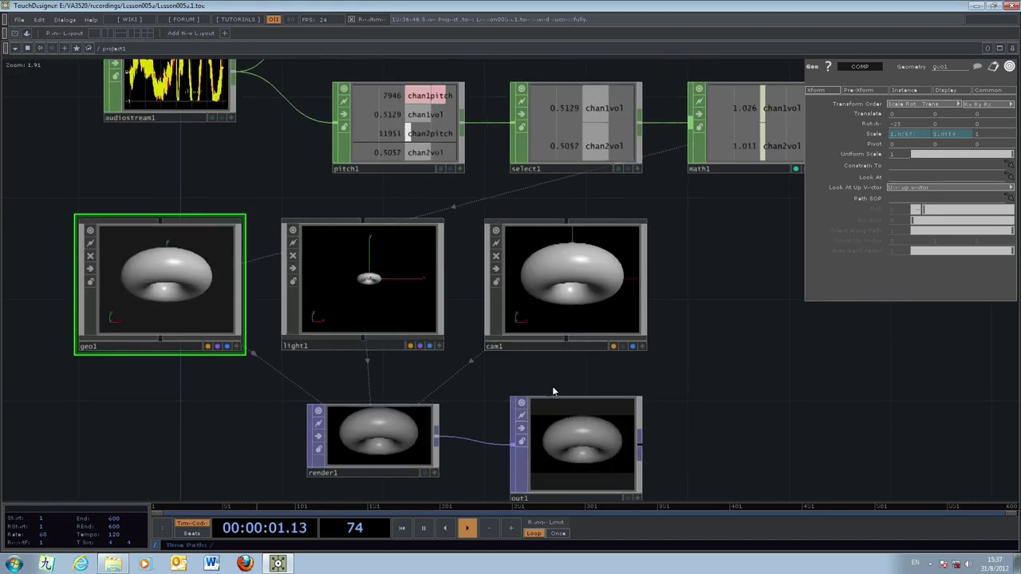
pyautogui.press('h')
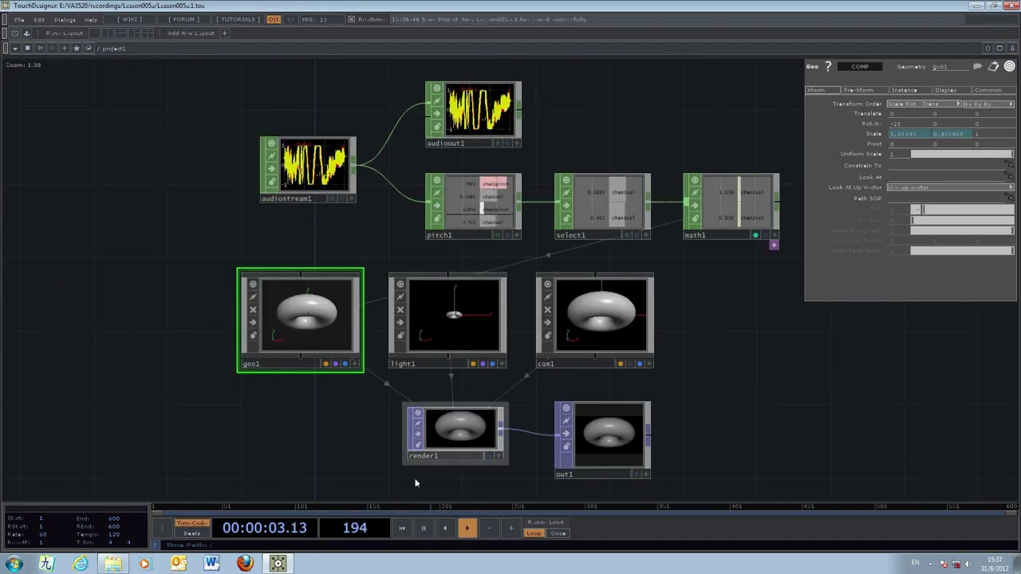
pyautogui.click(423, 528)
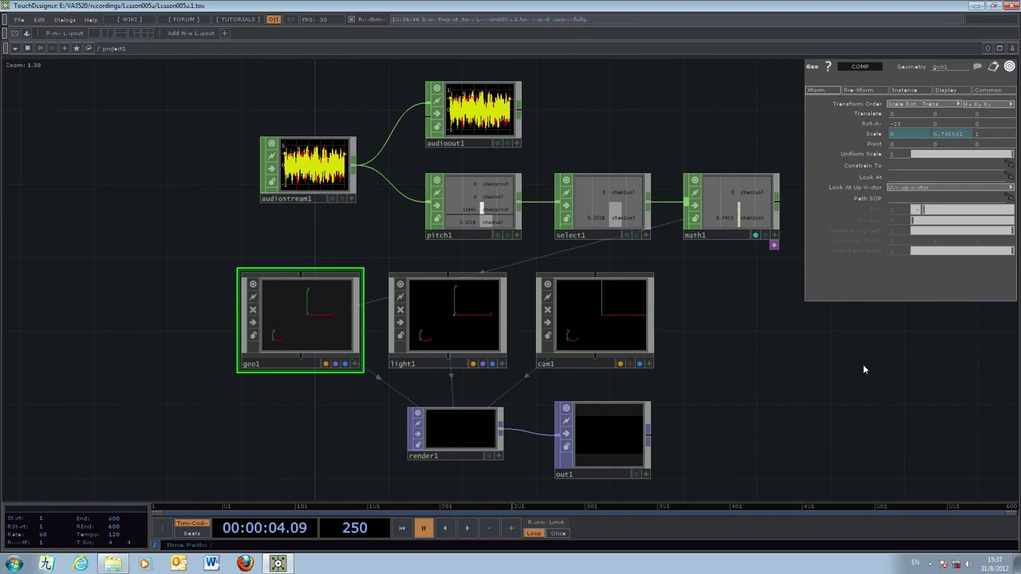